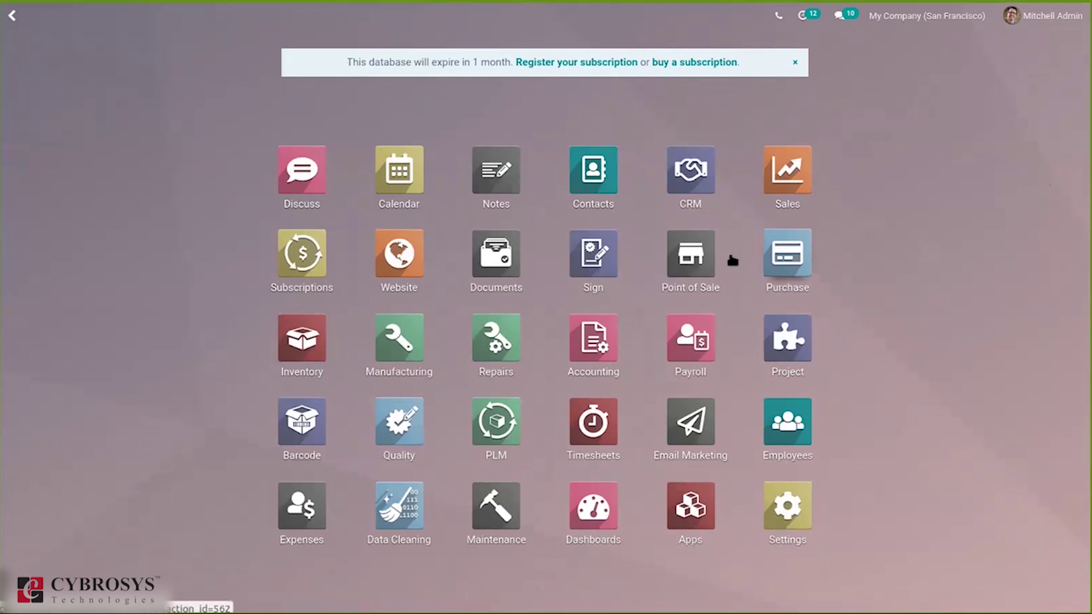
# Open the Accounting settings and search them for "bud" to check the Budget Management option.
pyautogui.click(562, 341)
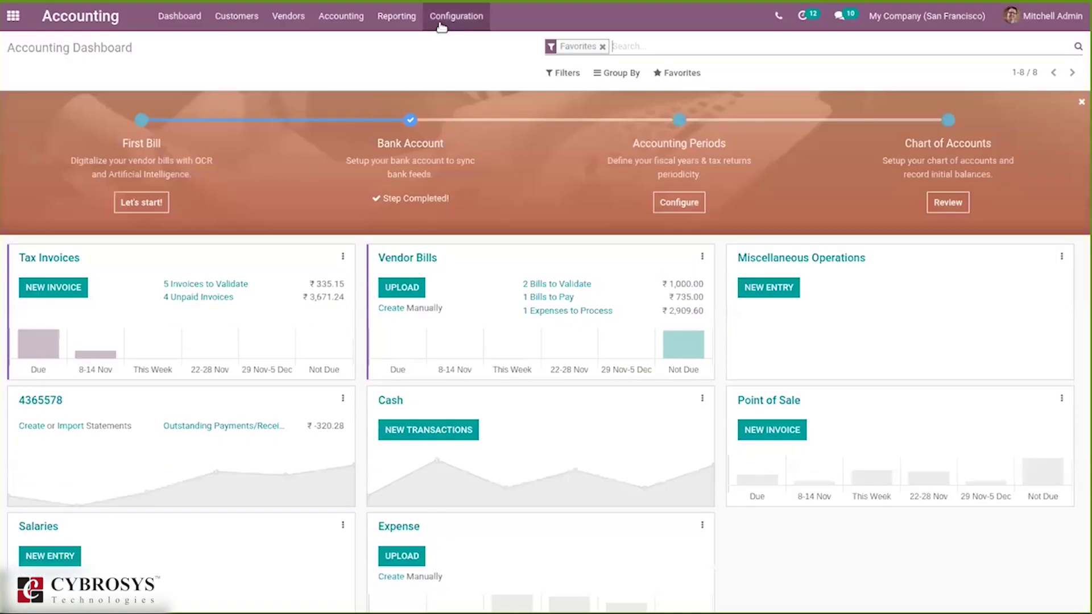
pyautogui.click(441, 27)
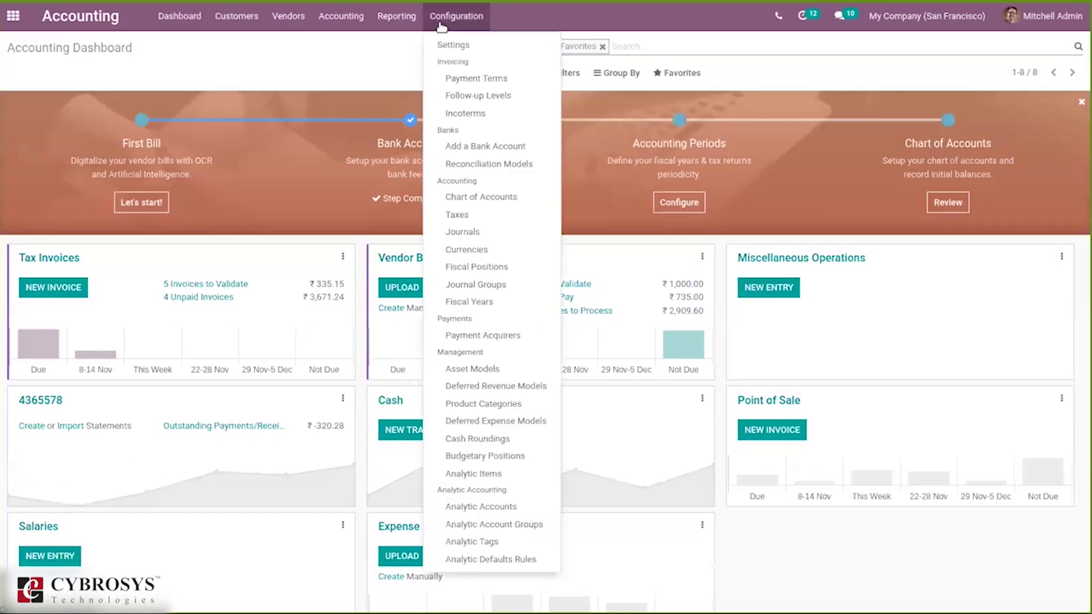
pyautogui.click(454, 42)
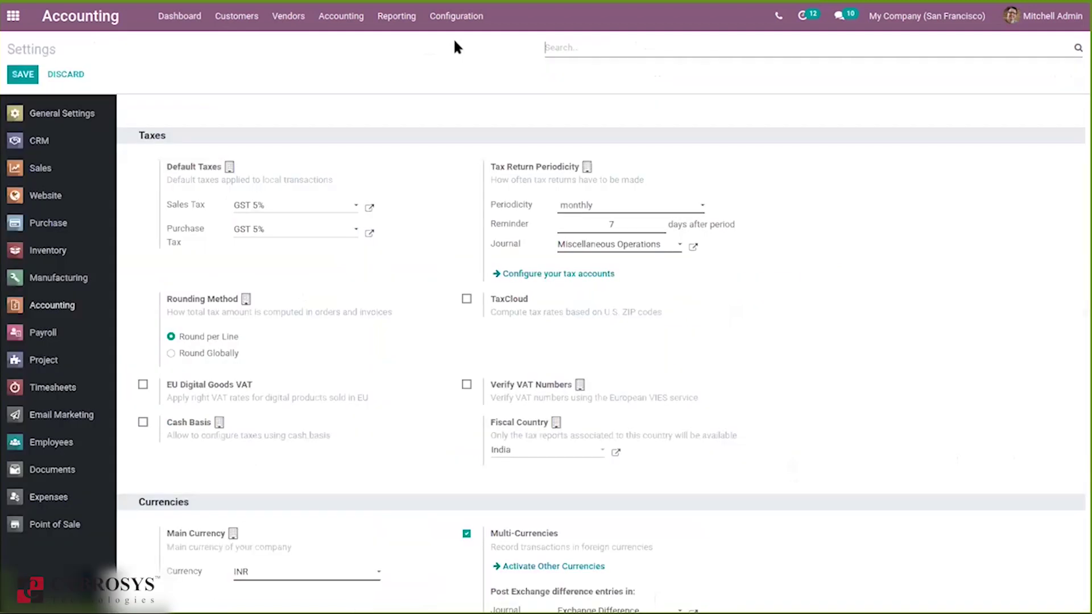
pyautogui.write('bud')
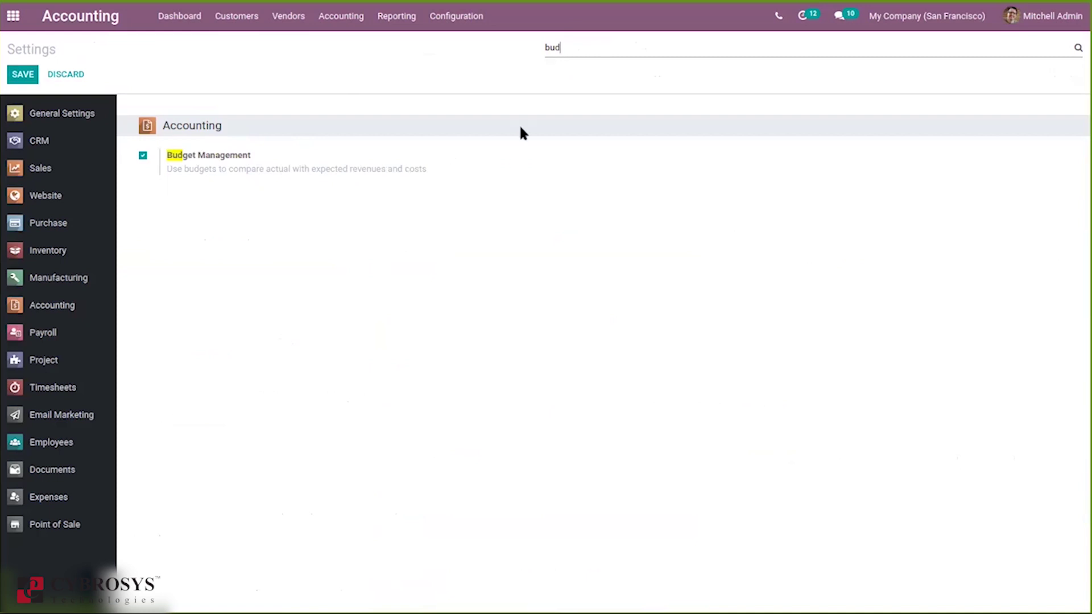
# Search the settings for "anal" to check the analytic accounting options, and clear the search.
pyautogui.press('BackSpace')
pyautogui.press('BackSpace')
pyautogui.press('BackSpace')
pyautogui.write('a')
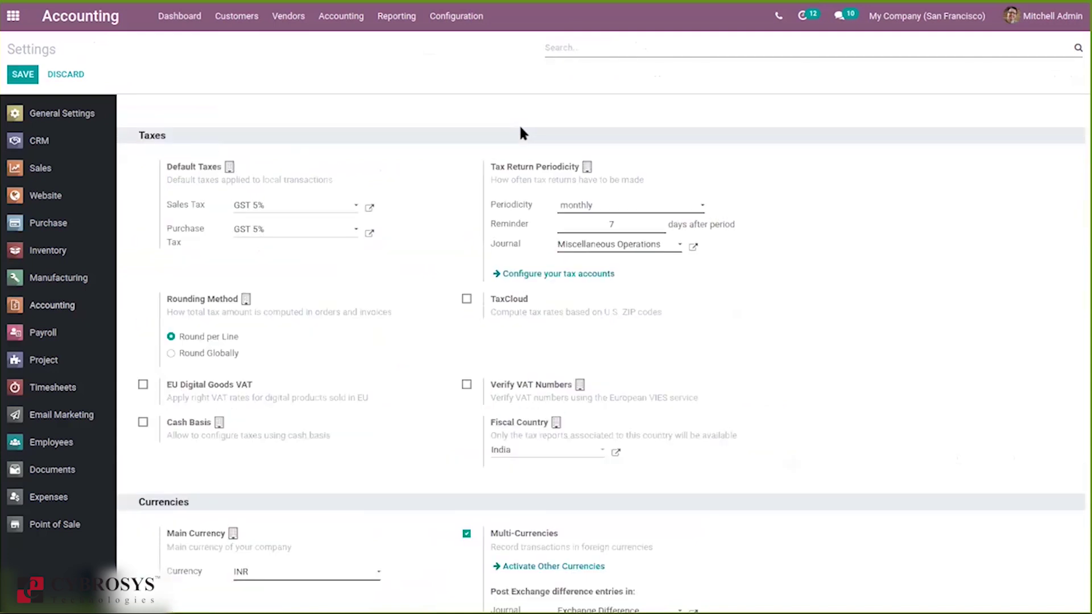
pyautogui.write('nal')
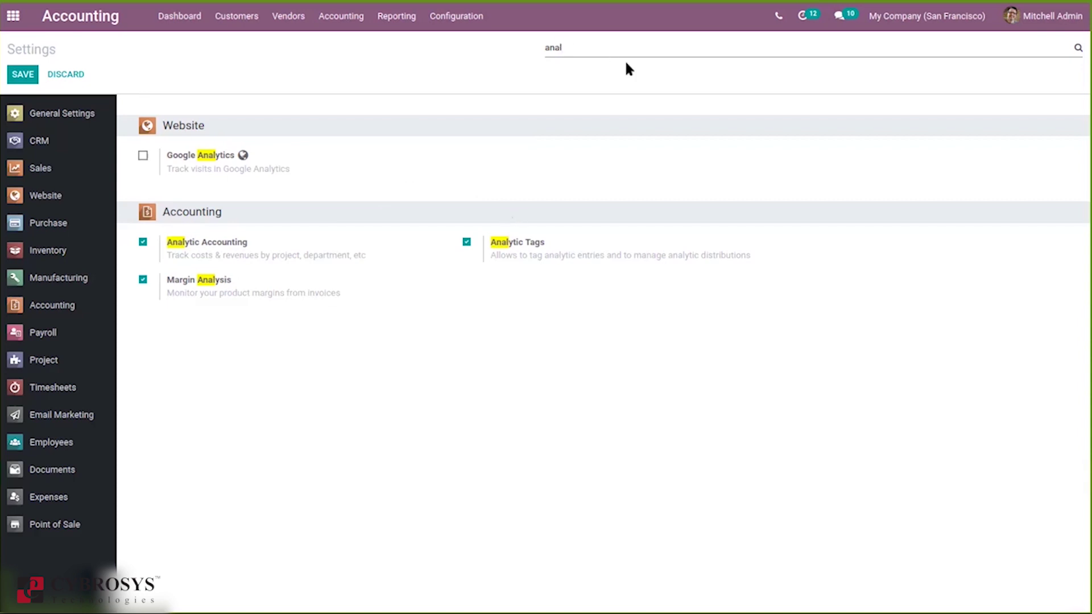
pyautogui.press('BackSpace')
pyautogui.press('BackSpace')
pyautogui.press('BackSpace')
pyautogui.press('BackSpace')
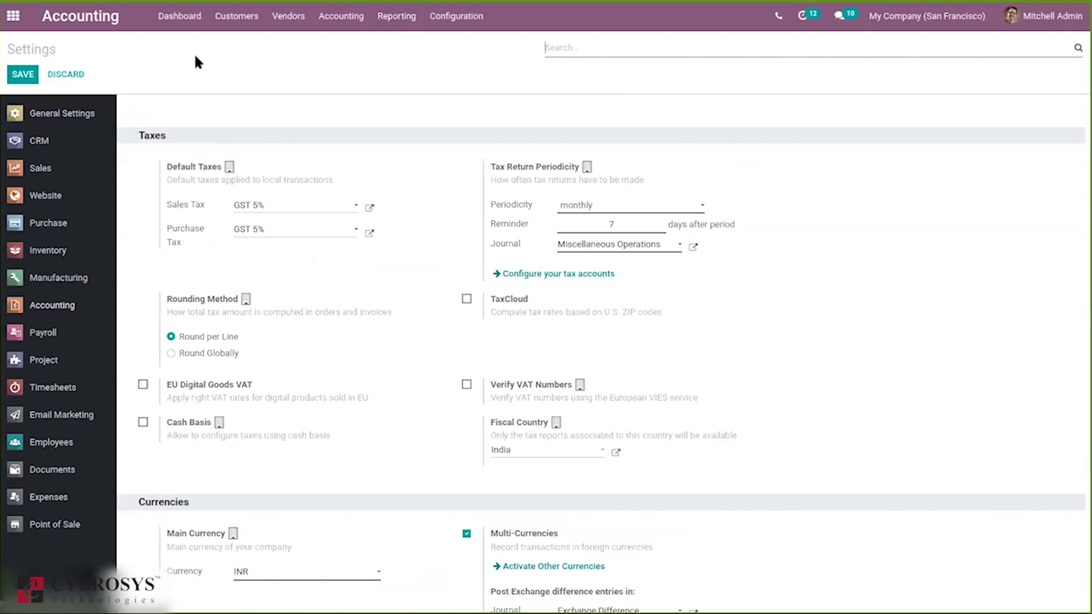
# Open the Accounting budgets list and create a new budget named "New Project".
pyautogui.click(331, 19)
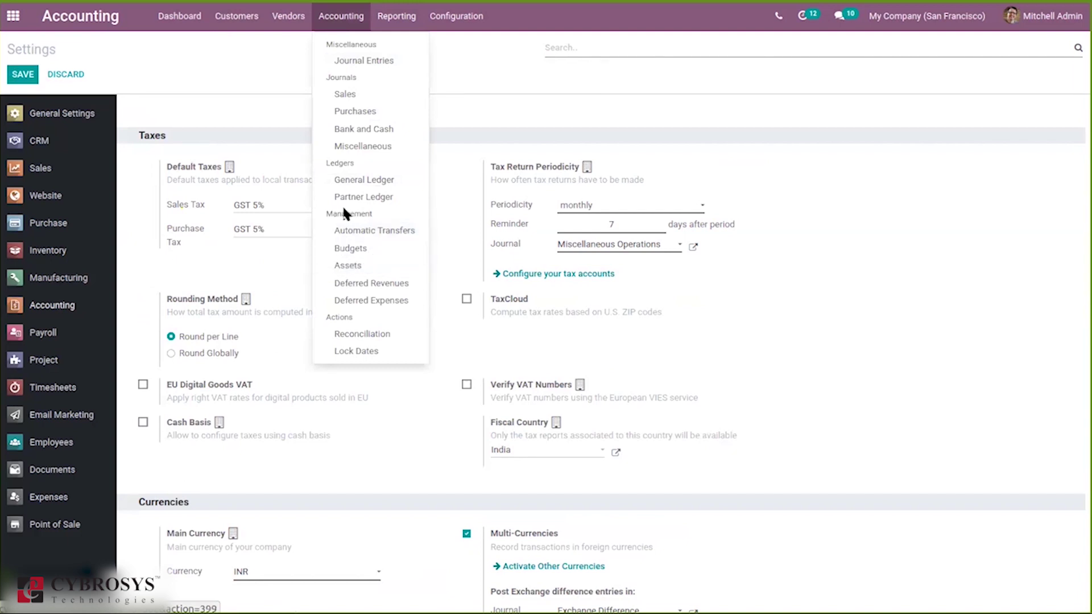
pyautogui.click(339, 250)
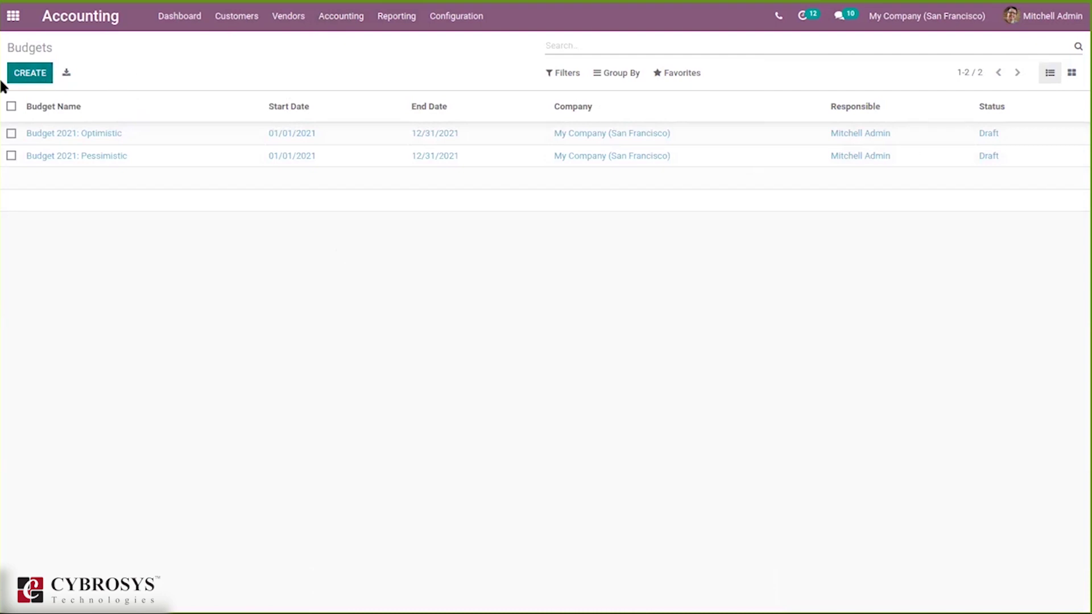
pyautogui.click(31, 74)
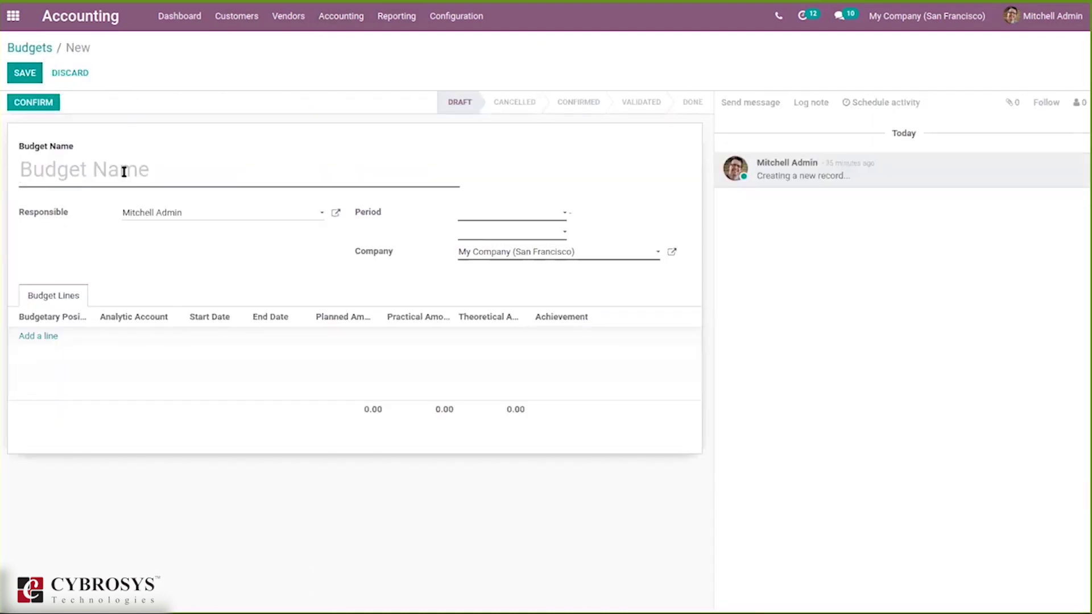
pyautogui.write('N')
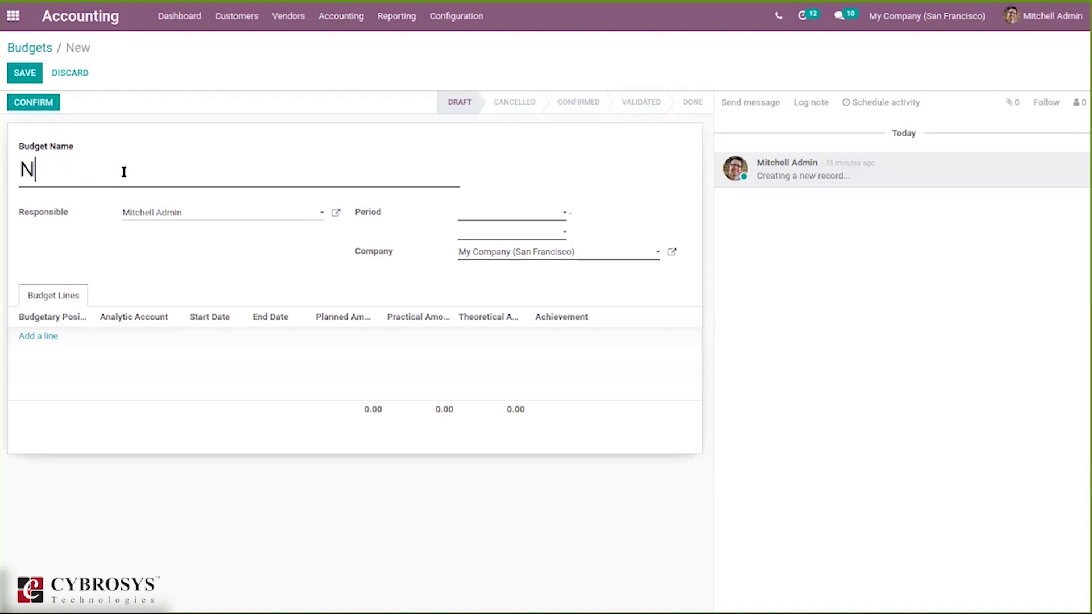
pyautogui.write('ew Project')
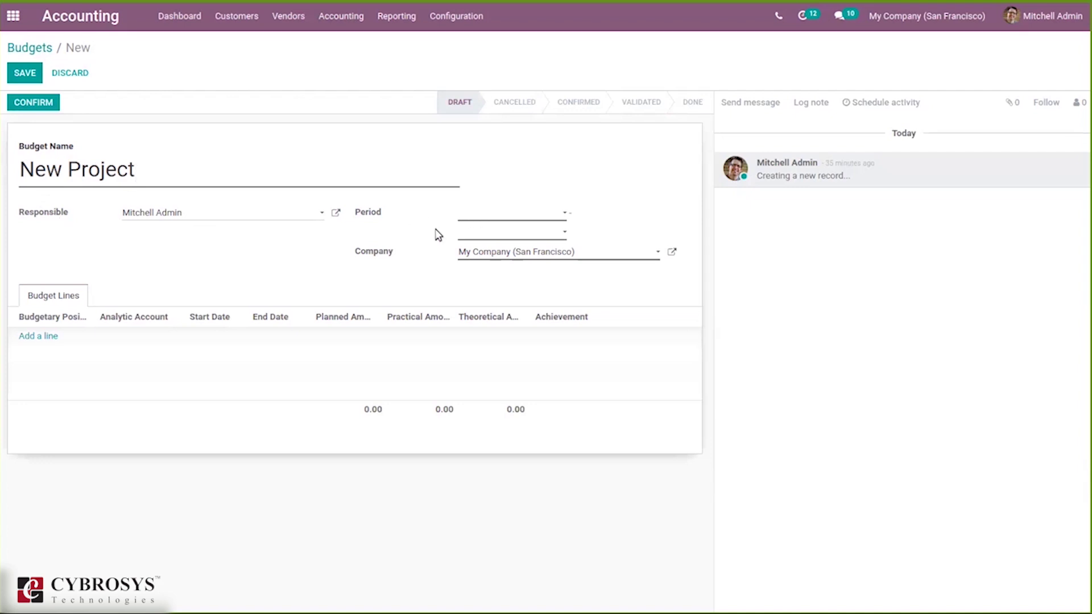
# Set the budget period to start on 11/19/2020 and end on 11/19/2021.
pyautogui.click(466, 218)
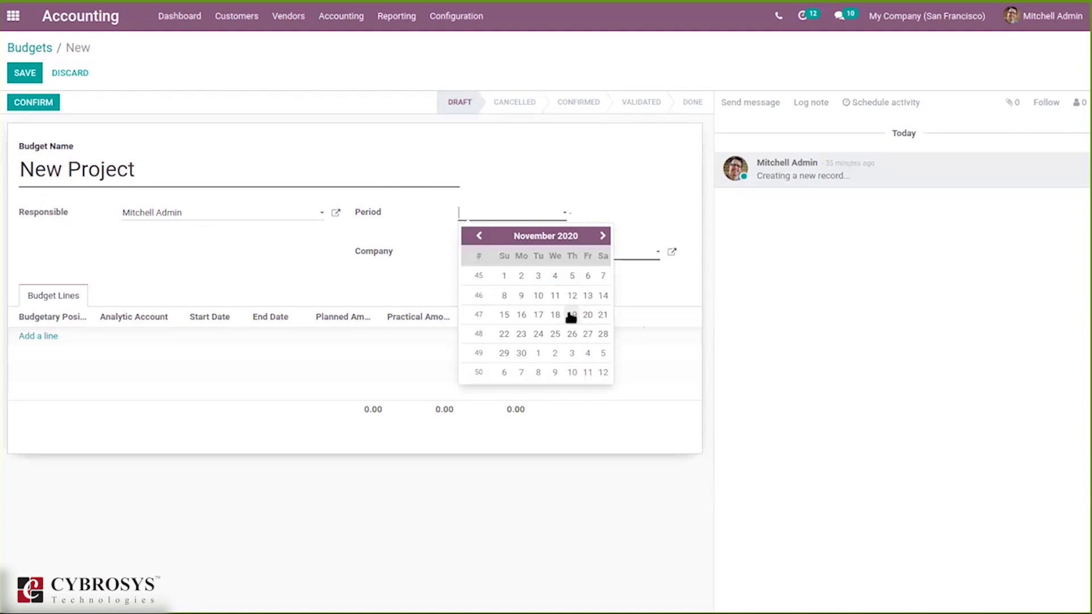
pyautogui.click(570, 317)
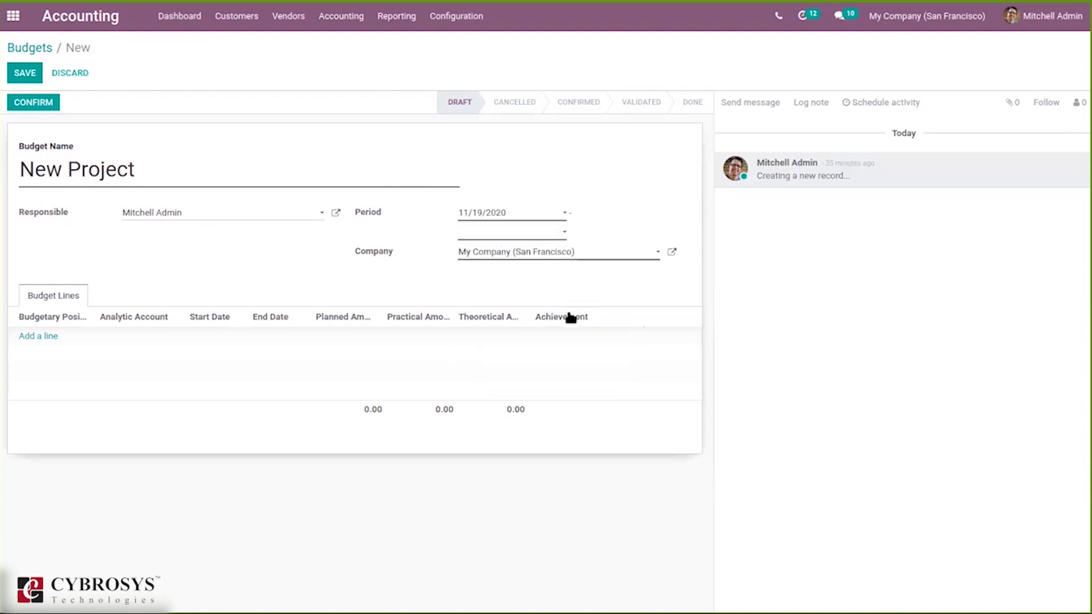
pyautogui.click(493, 230)
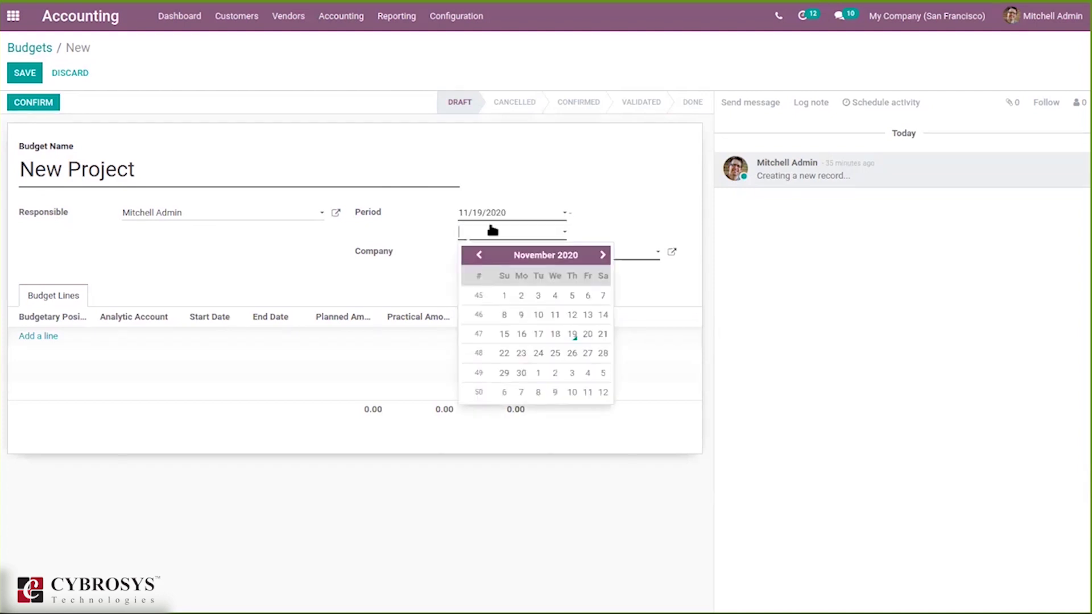
pyautogui.write('+1y')
pyautogui.press('Return')
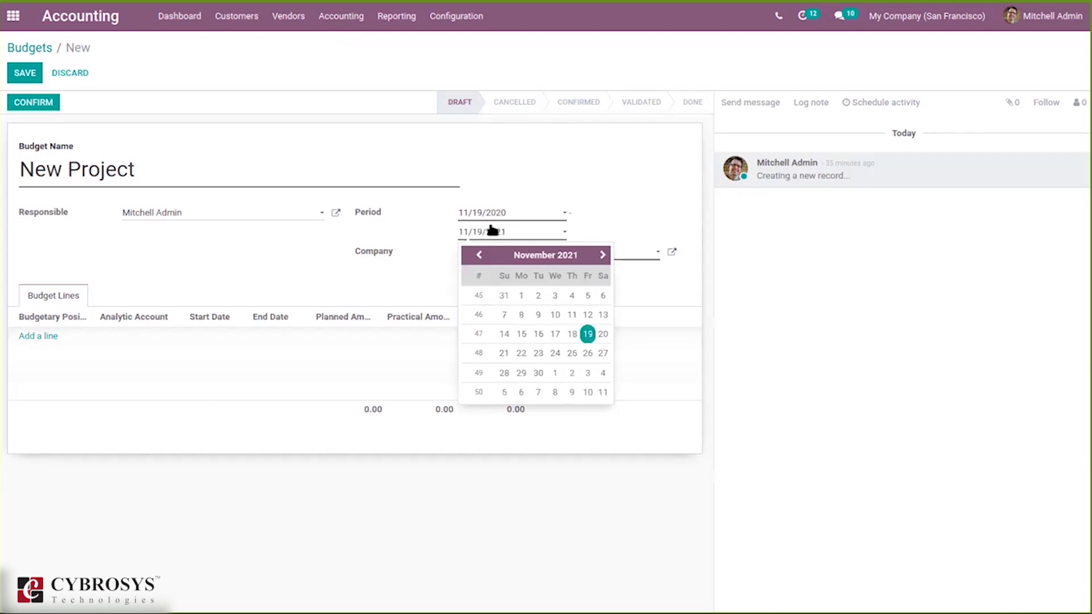
pyautogui.click(580, 198)
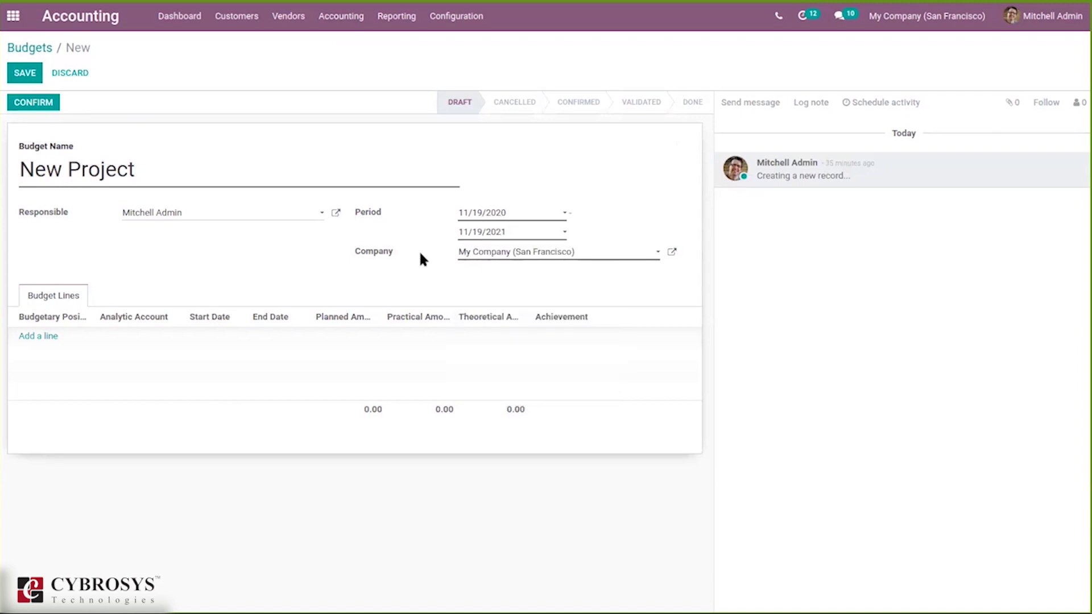
# Add a new line to the budget lines and open its budgetary position choices.
pyautogui.click(469, 254)
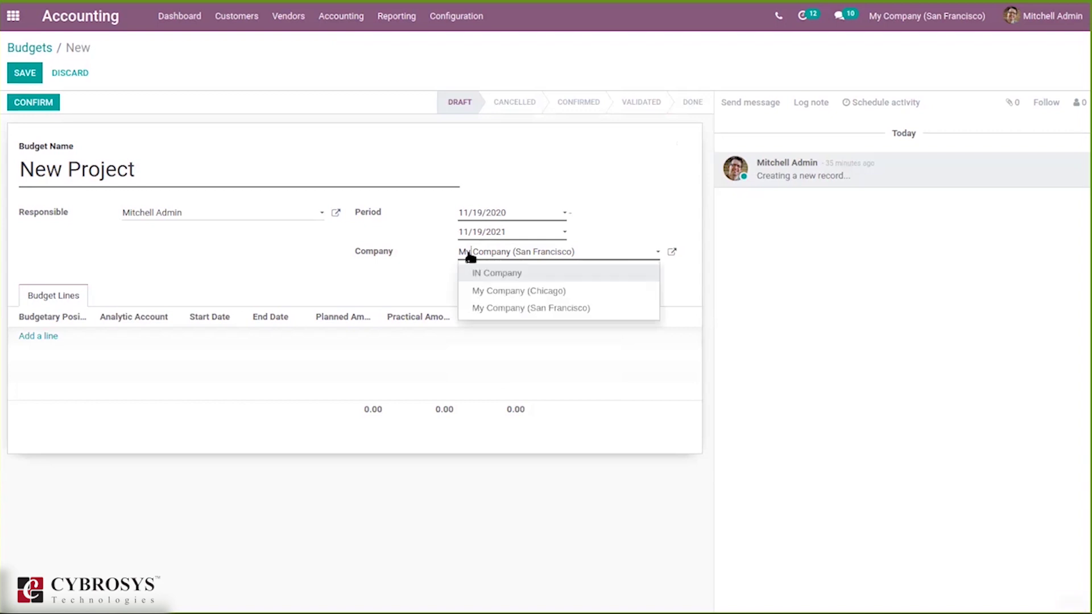
pyautogui.click(411, 251)
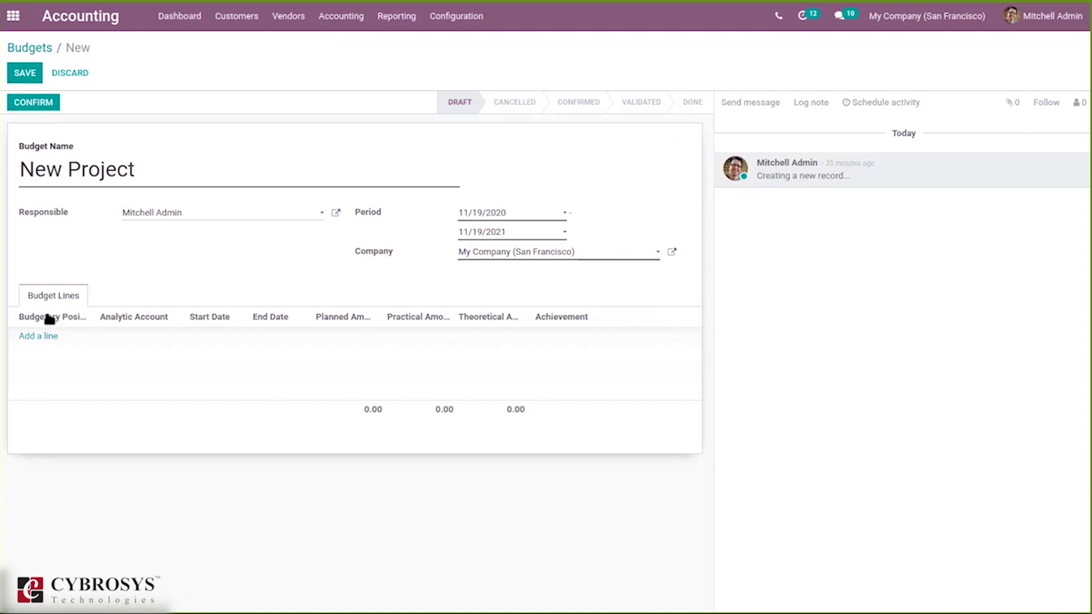
pyautogui.click(49, 337)
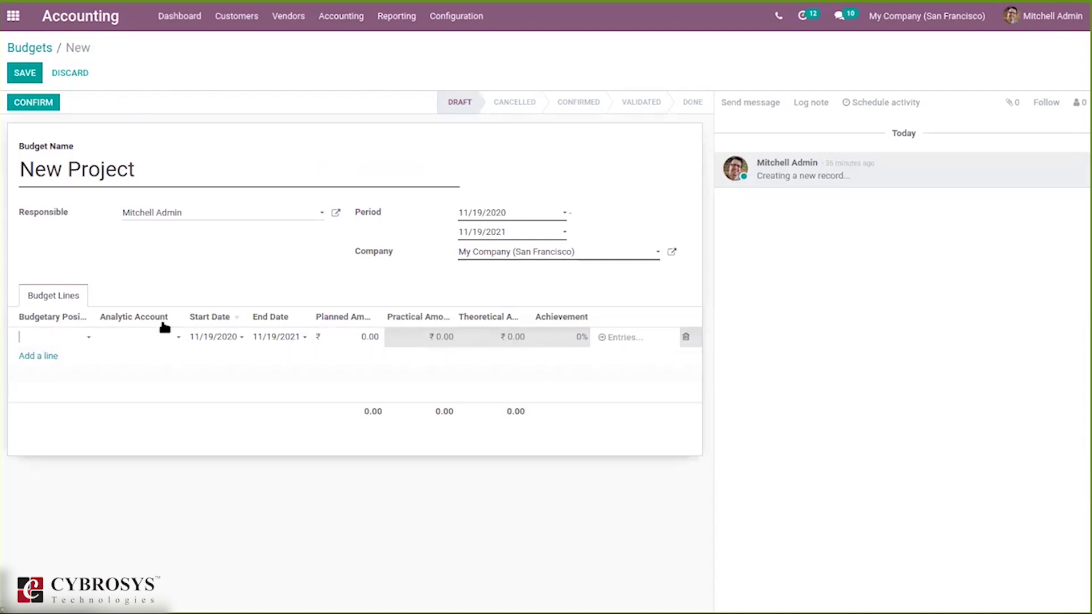
pyautogui.click(63, 337)
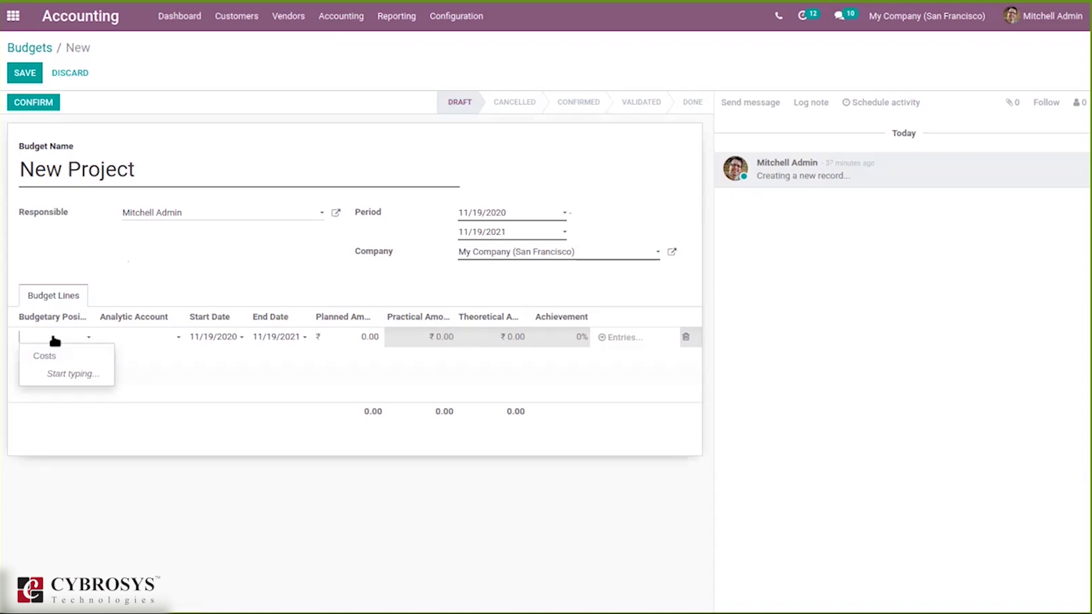
pyautogui.write('Evenu')
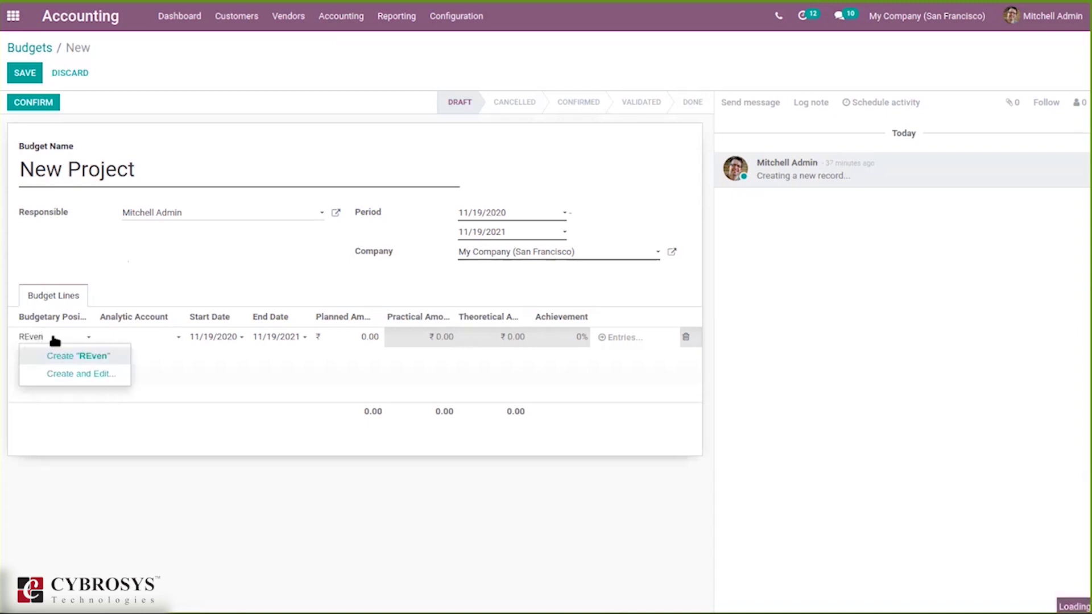
pyautogui.press('BackSpace')
pyautogui.press('BackSpace')
pyautogui.press('BackSpace')
pyautogui.press('BackSpace')
pyautogui.press('BackSpace')
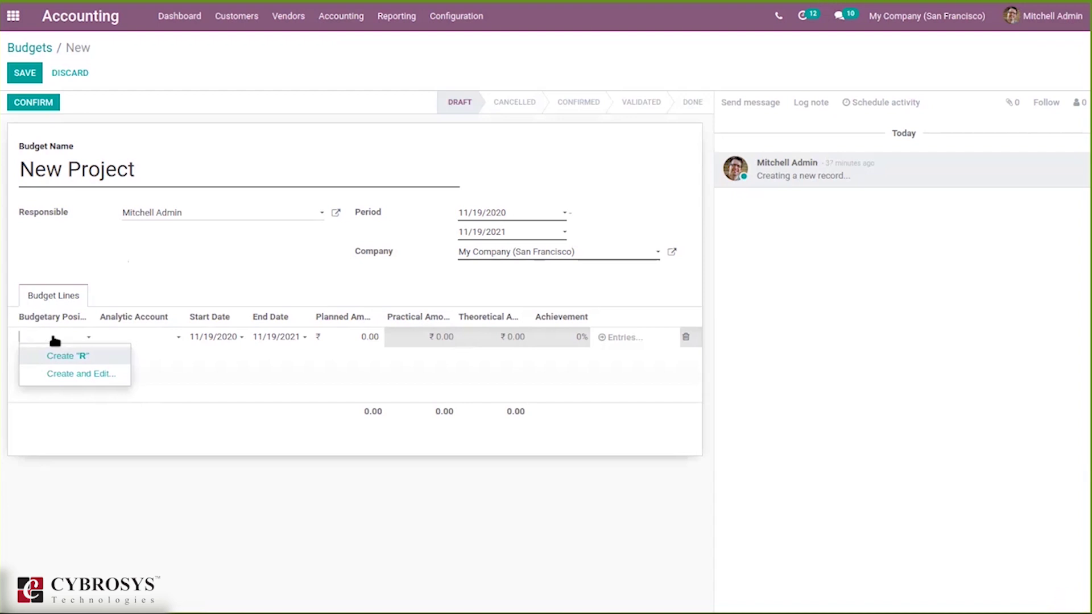
# Enter "Project Revenue" as the line's budgetary position and open its full creation form.
pyautogui.write('Proj')
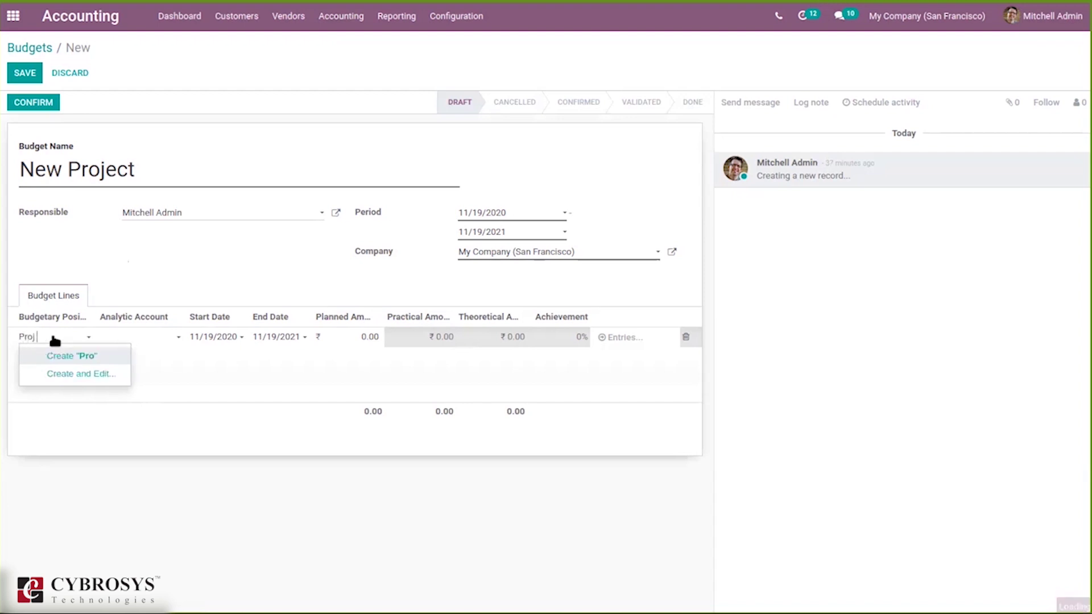
pyautogui.write(' Revenue')
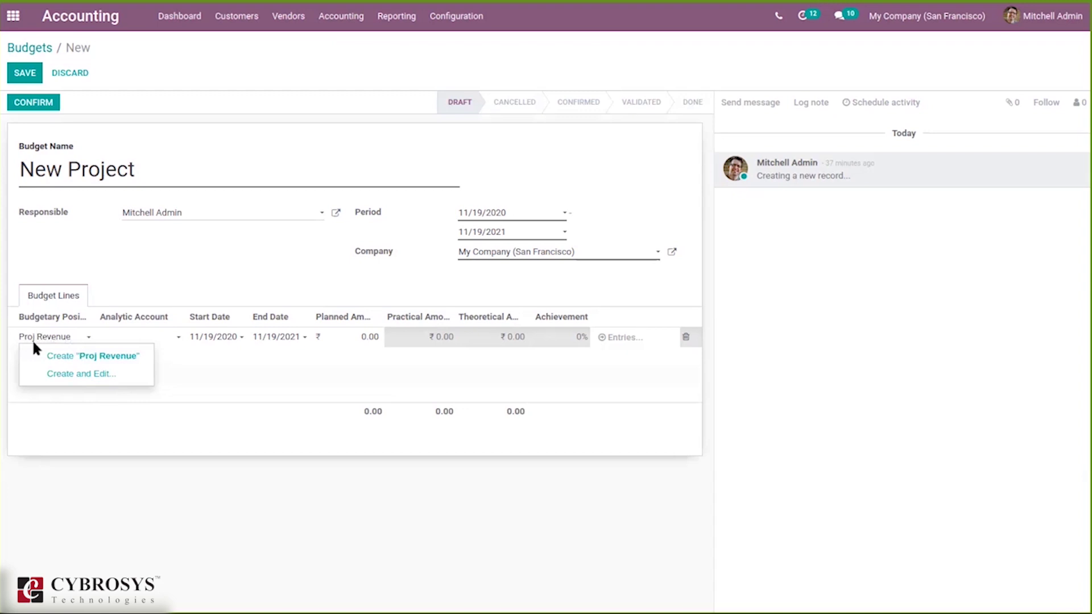
pyautogui.write('ect')
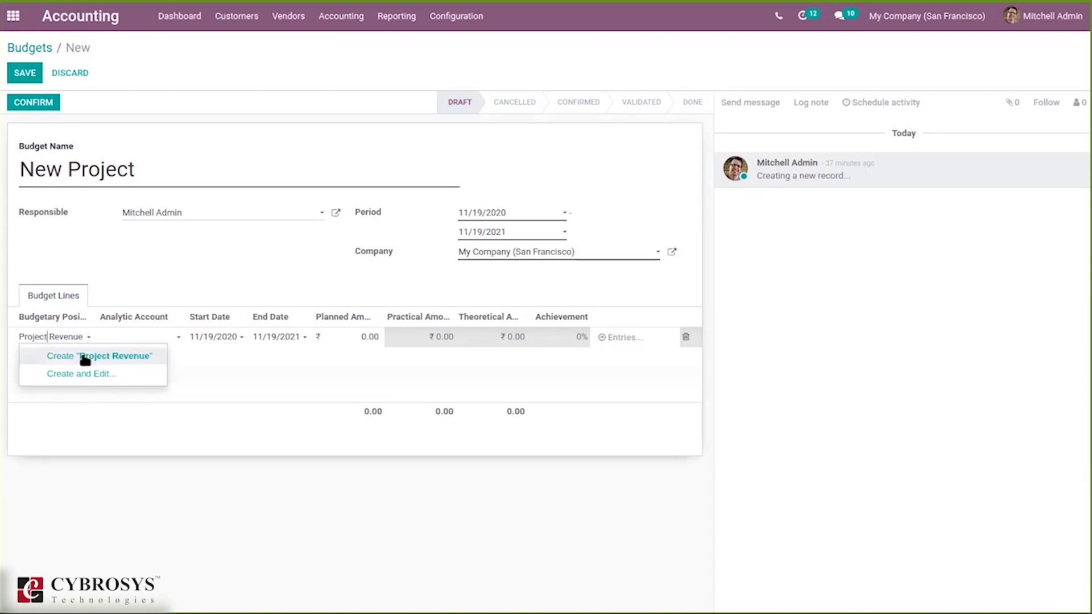
pyautogui.click(94, 376)
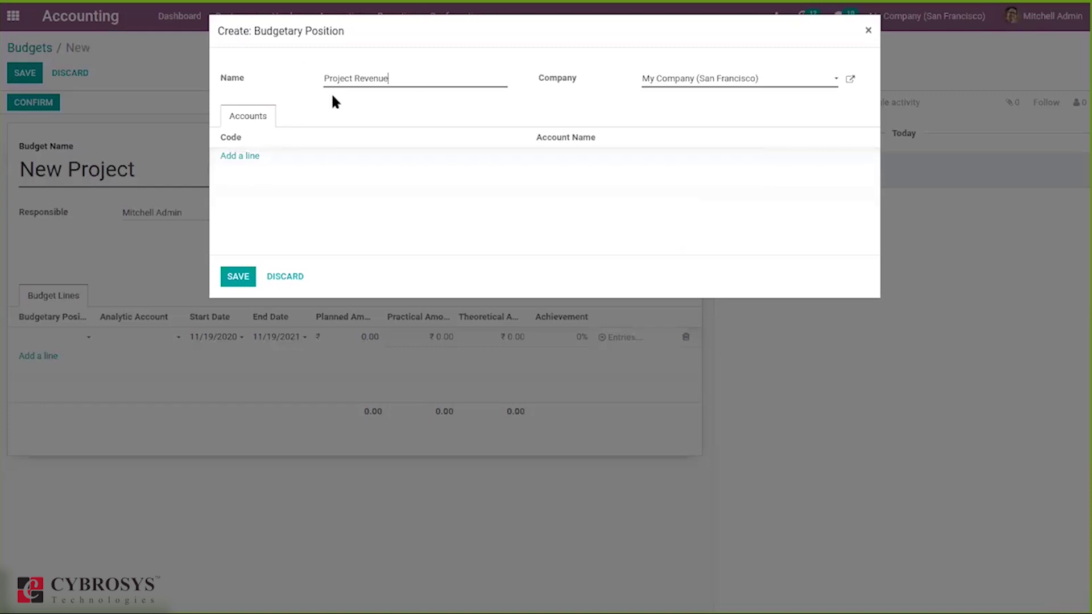
# Add the 200110 Local Sales account to the Project Revenue budgetary position and save the position.
pyautogui.click(248, 157)
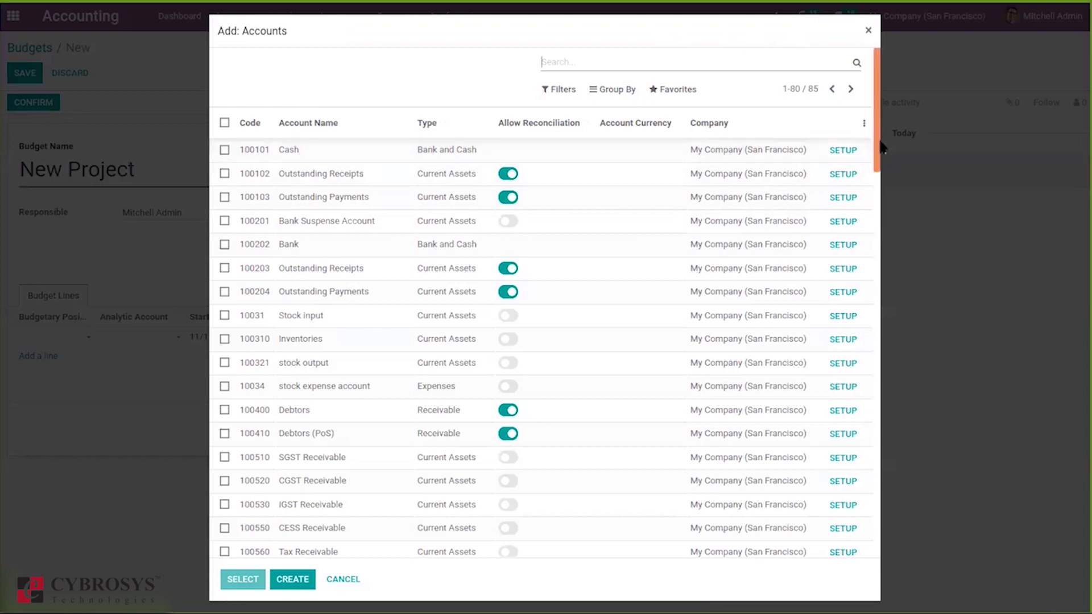
pyautogui.moveTo(876, 142); pyautogui.dragTo(874, 380)
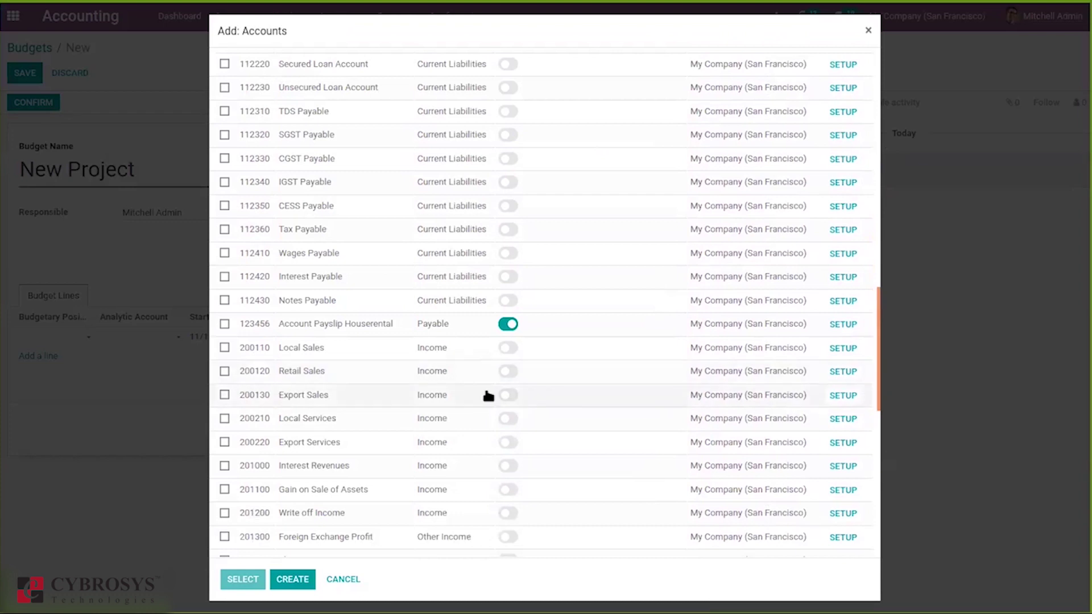
pyautogui.click(411, 348)
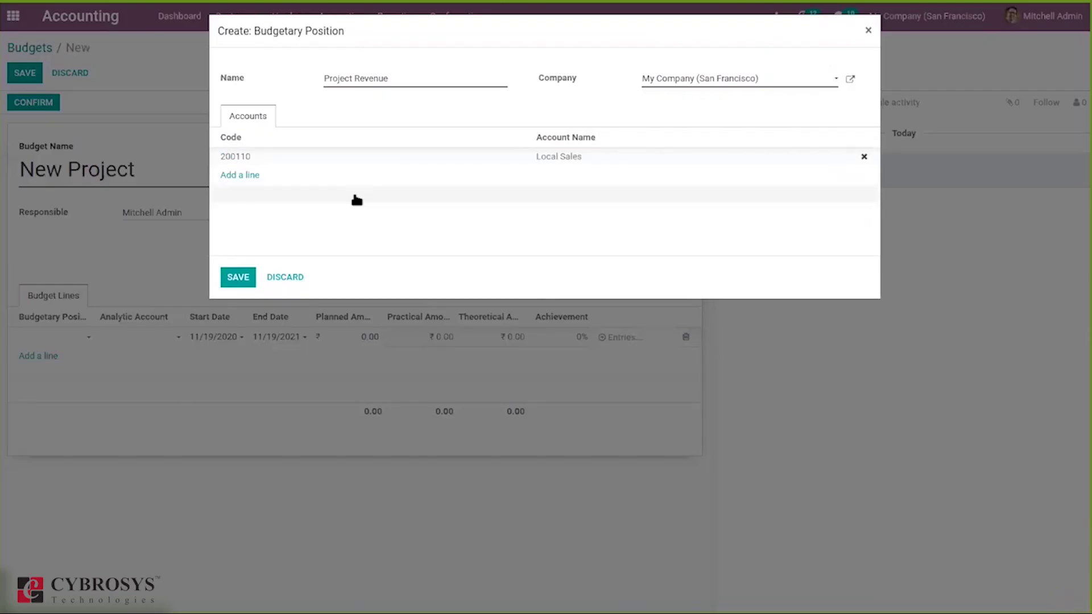
pyautogui.click(239, 279)
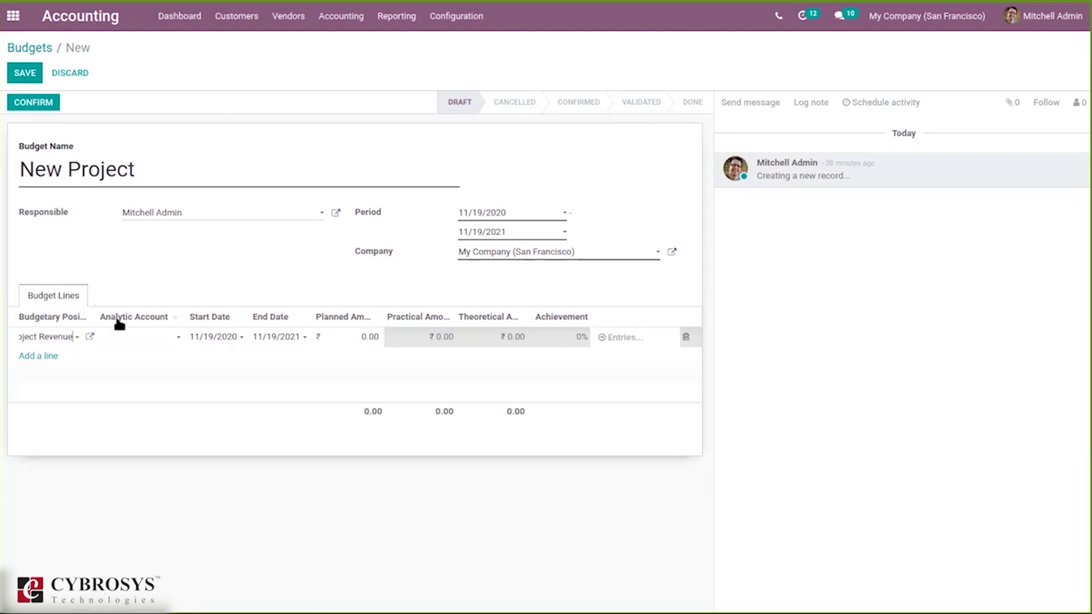
# Add a second budget line with the Costs budgetary position and save the budget.
pyautogui.click(45, 356)
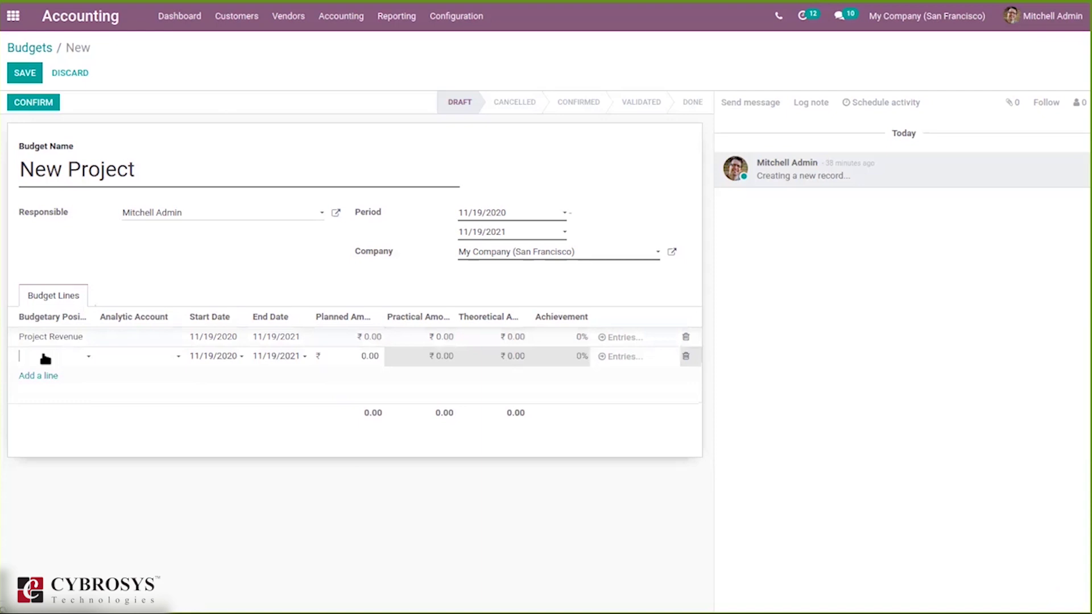
pyautogui.click(45, 357)
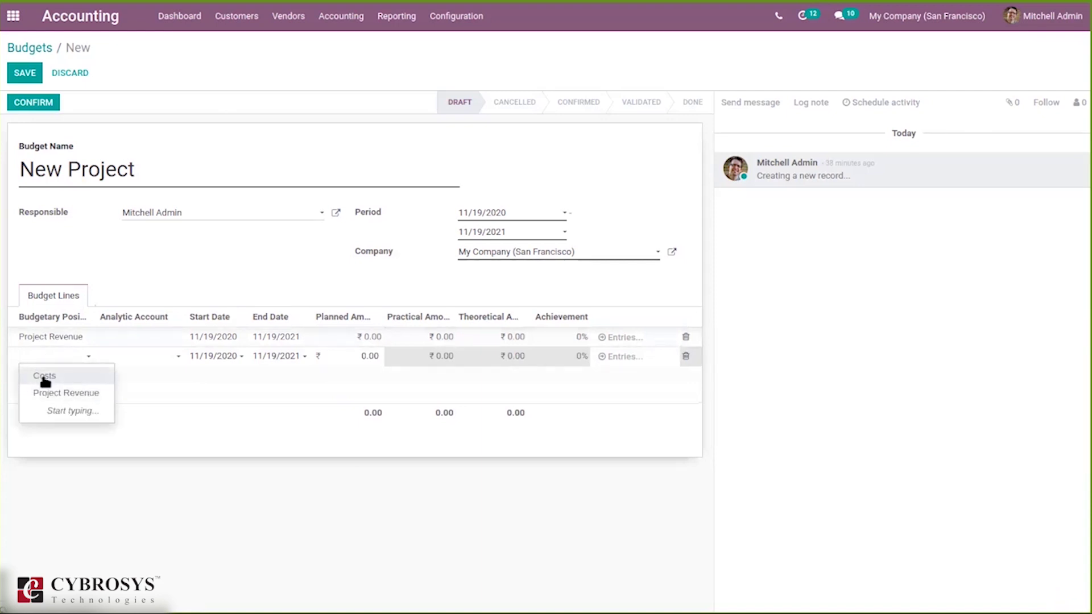
pyautogui.click(46, 376)
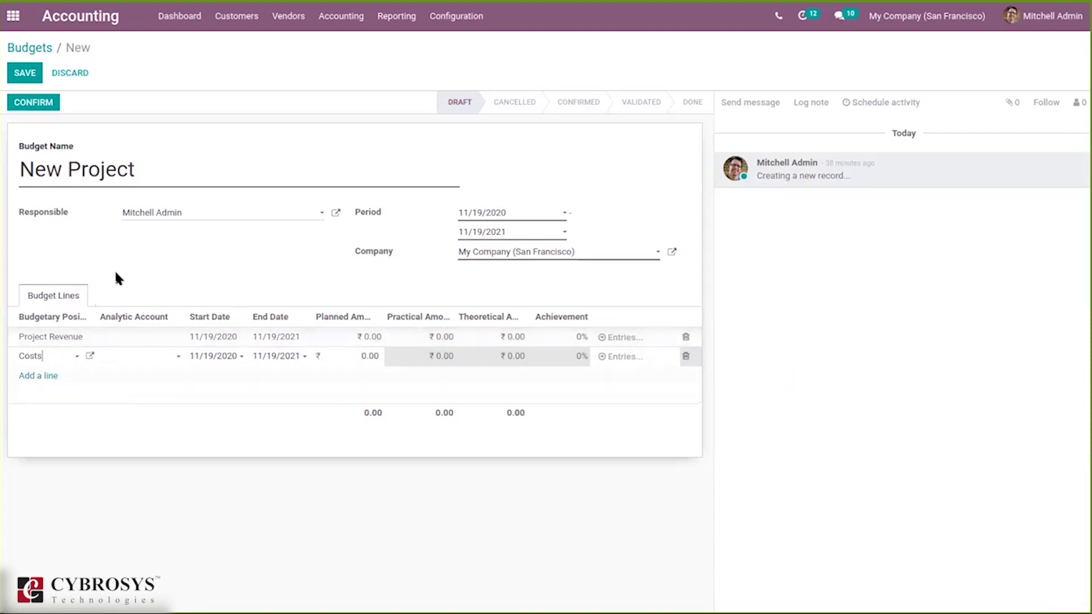
pyautogui.click(25, 73)
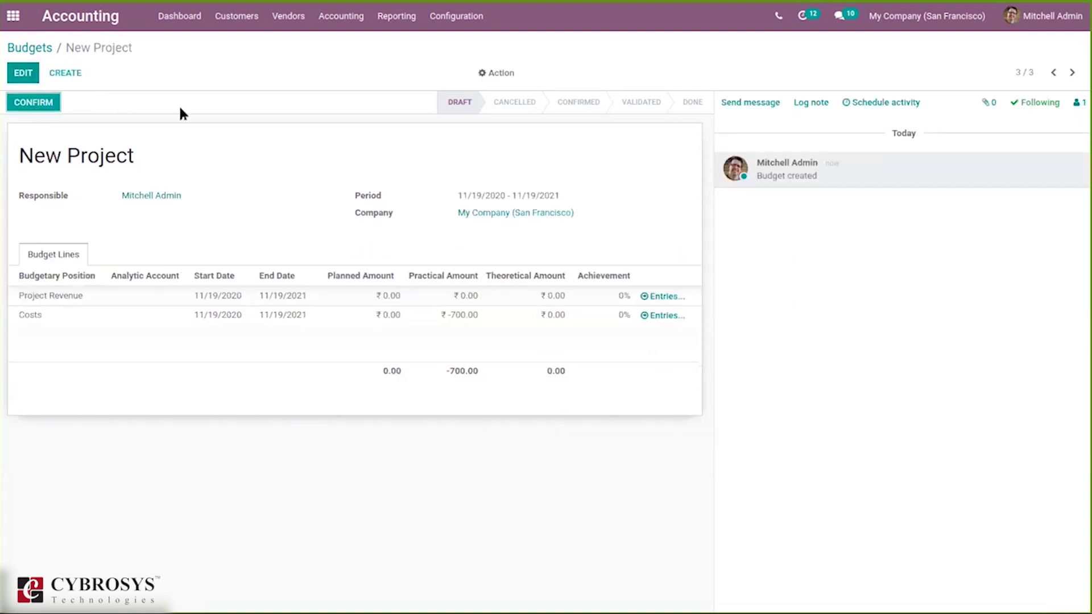
# Review the Costs budgetary position and its accounts, leaving it unchanged and returning to the list of budgetary positions.
pyautogui.click(477, 16)
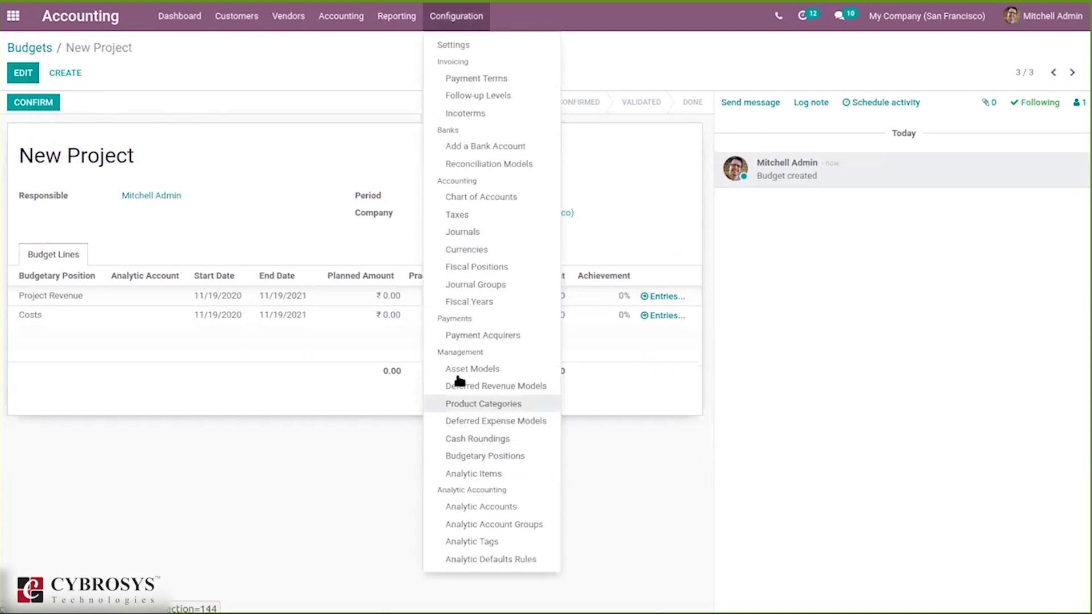
pyautogui.click(483, 455)
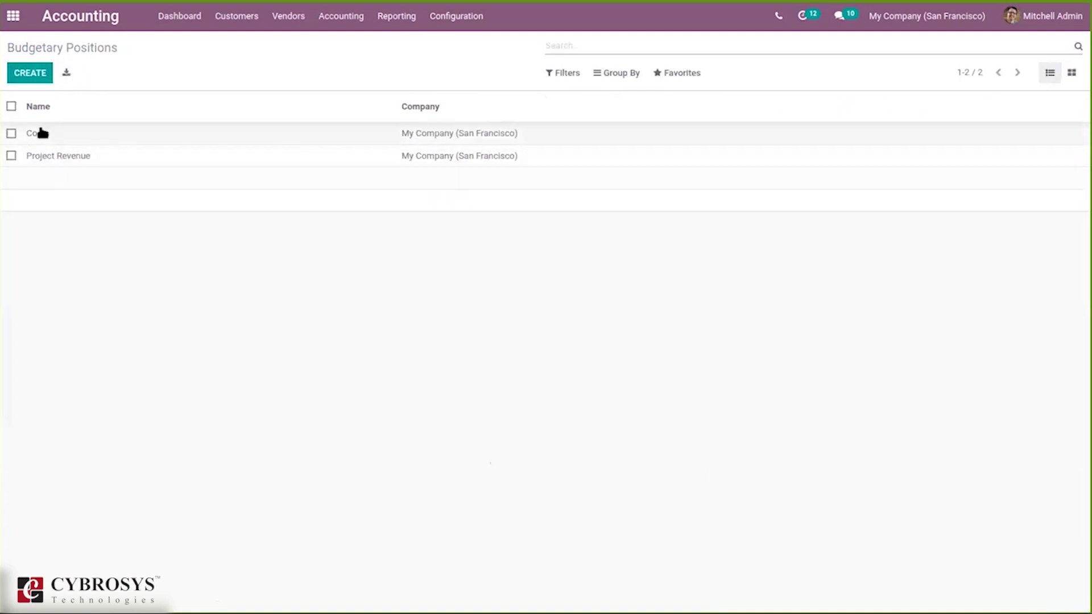
pyautogui.click(66, 135)
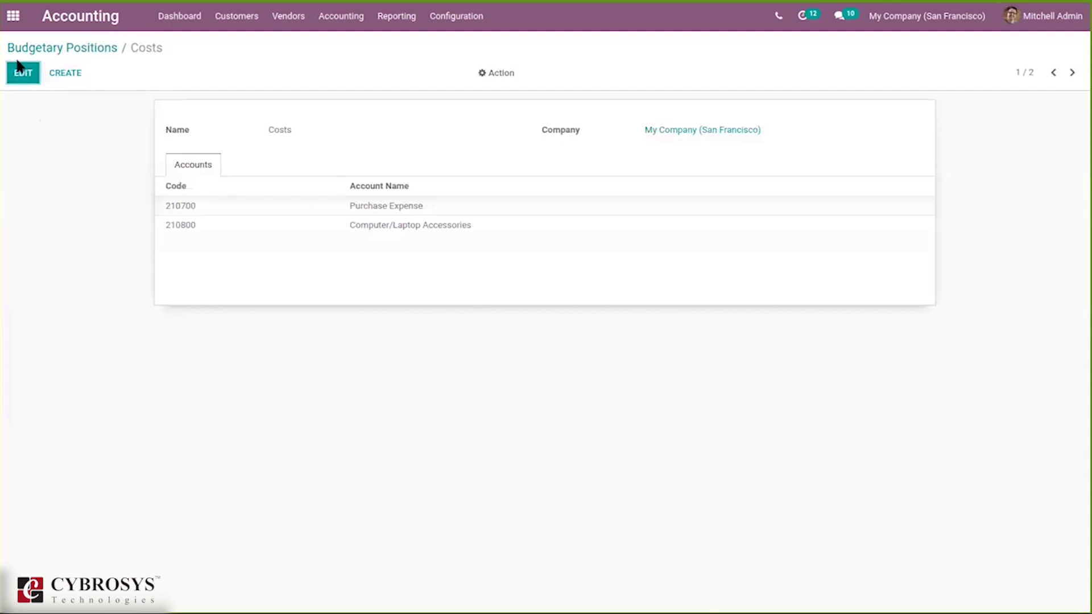
pyautogui.click(23, 74)
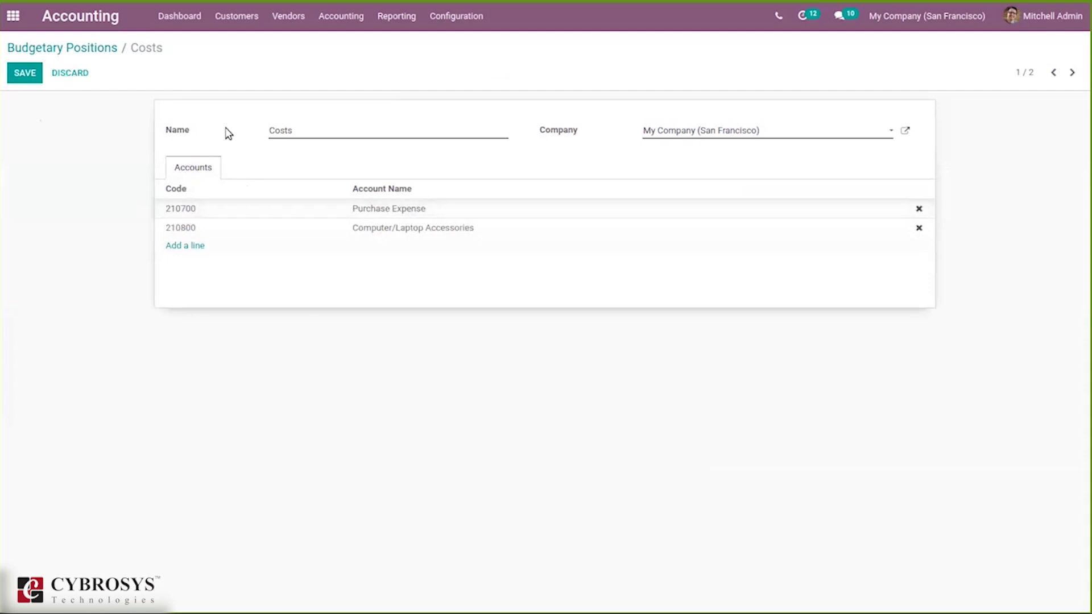
pyautogui.click(54, 52)
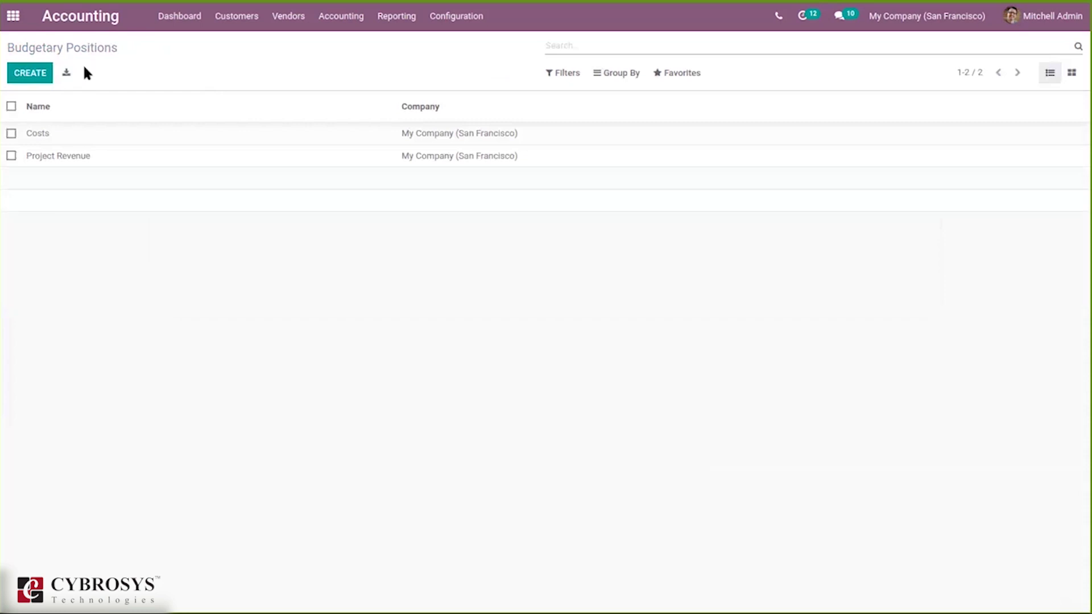
# Reopen the New Project budget for editing and set the planned amounts to 2000 for Project Revenue and 1000 for Costs.
pyautogui.click(330, 17)
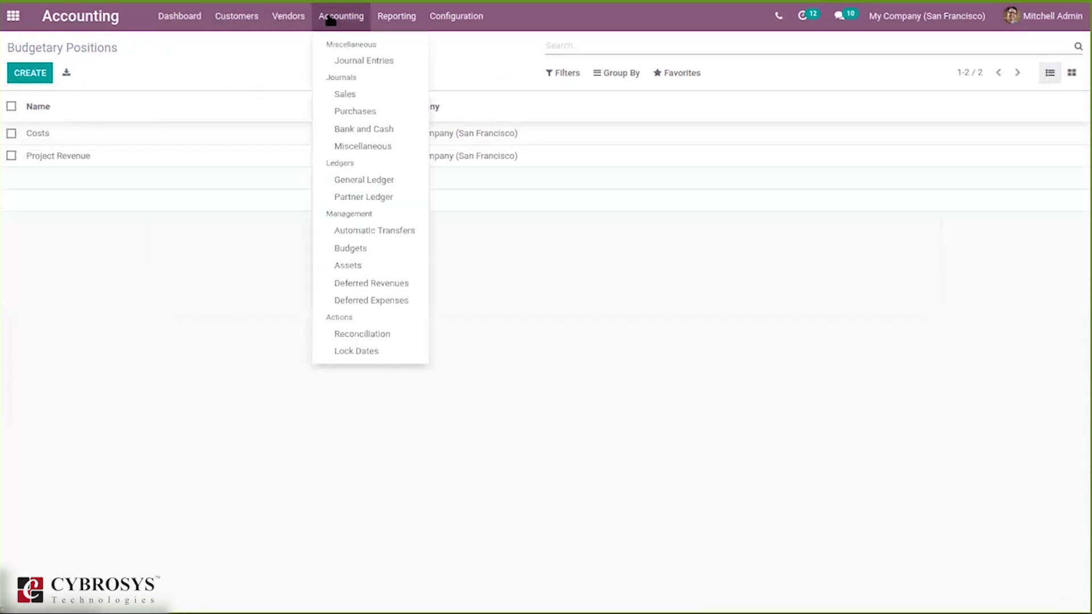
pyautogui.click(350, 249)
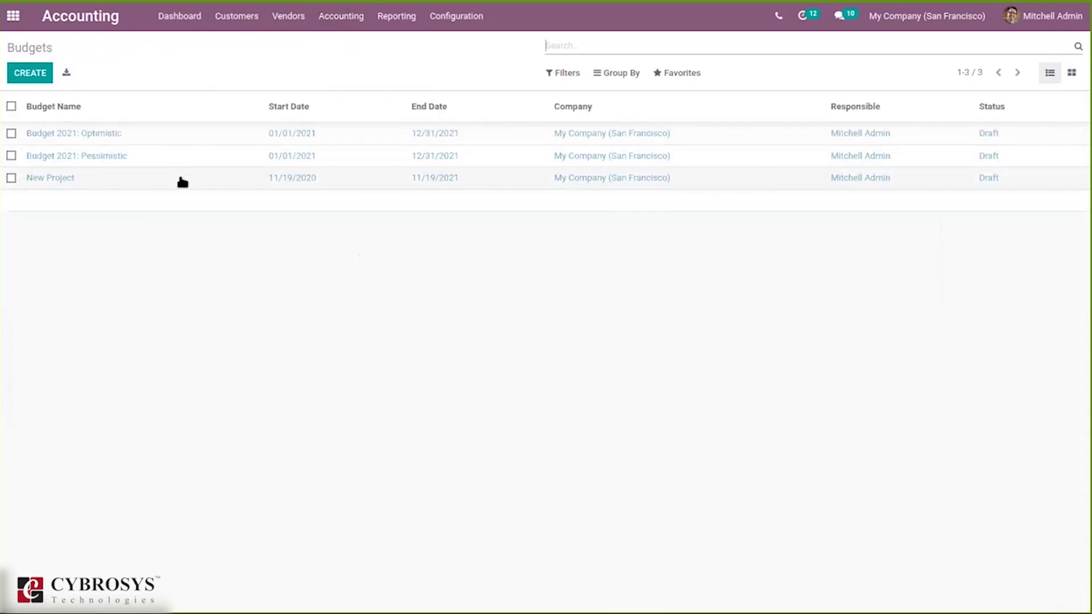
pyautogui.click(183, 182)
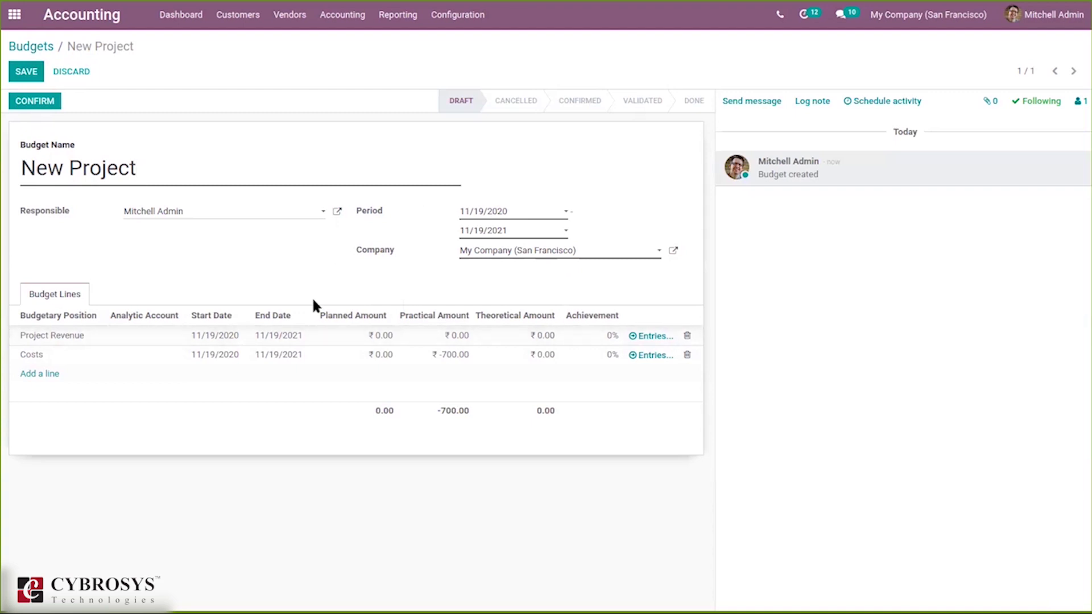
pyautogui.click(371, 335)
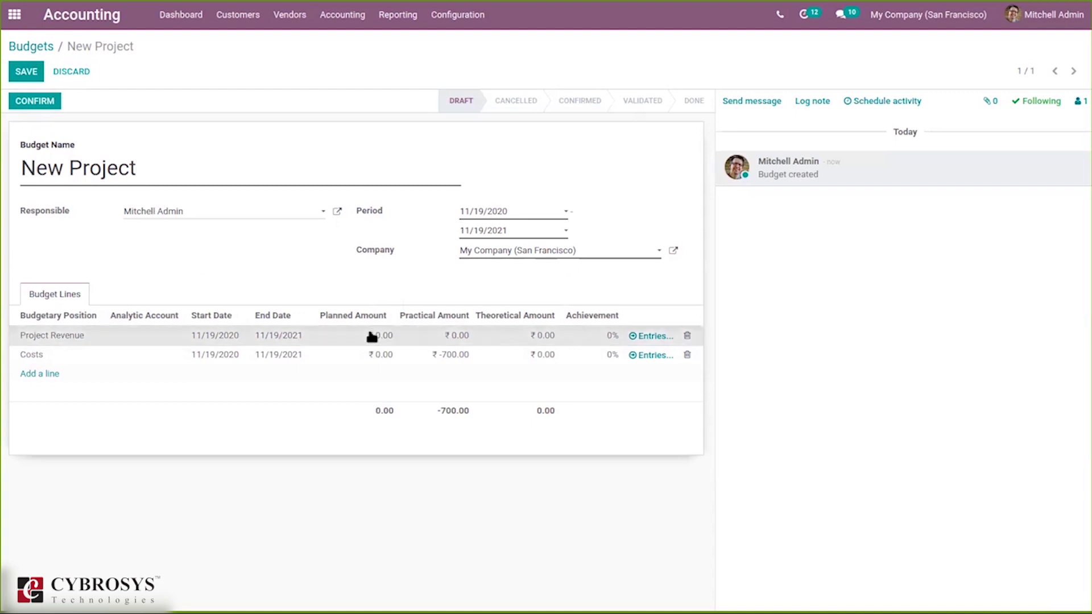
pyautogui.press('BackSpace')
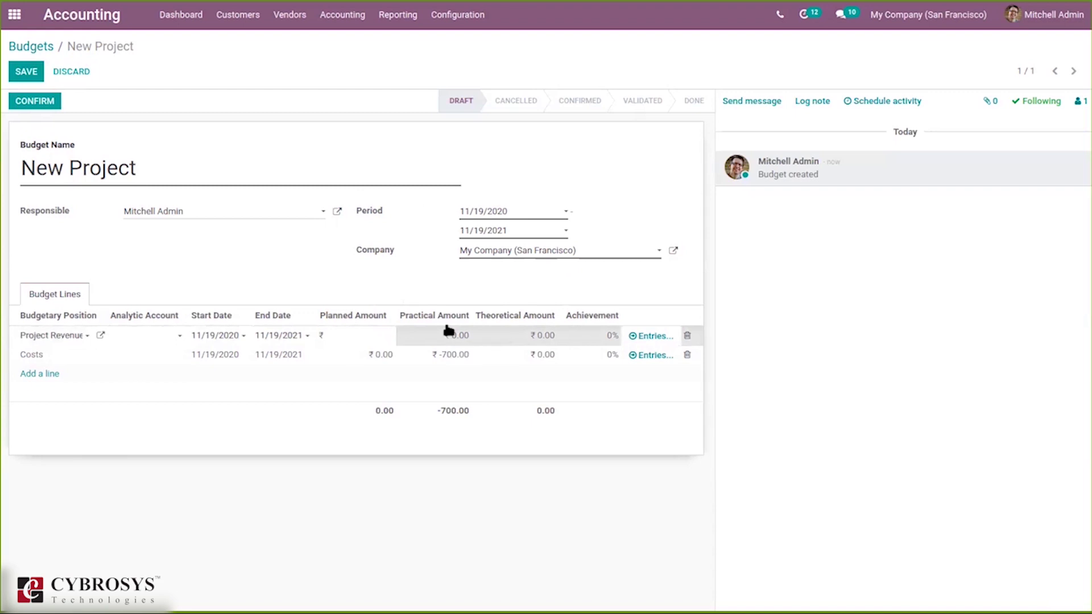
pyautogui.write('2000')
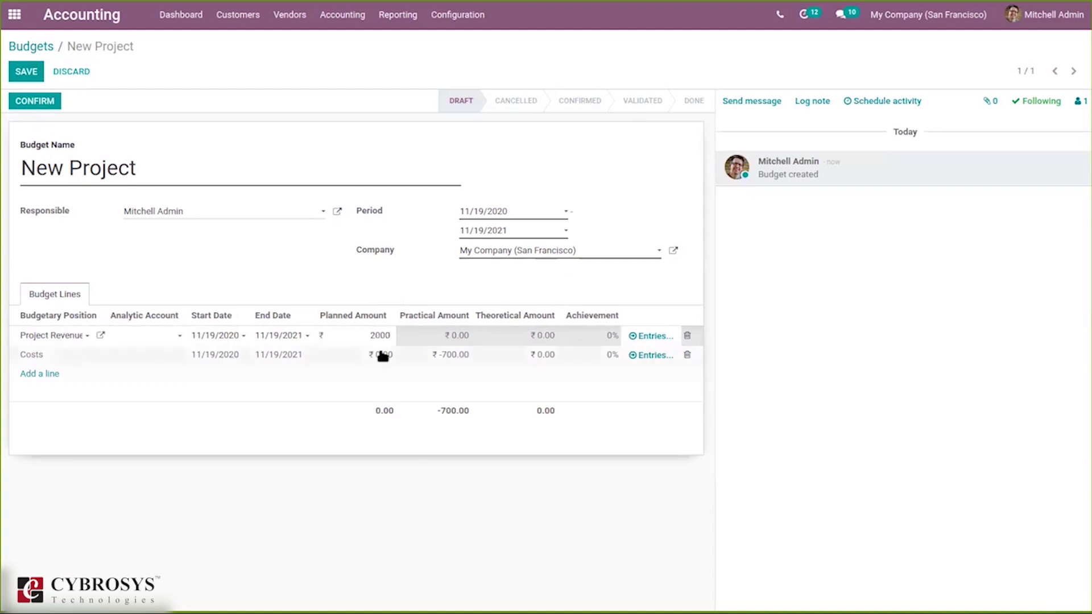
pyautogui.click(382, 356)
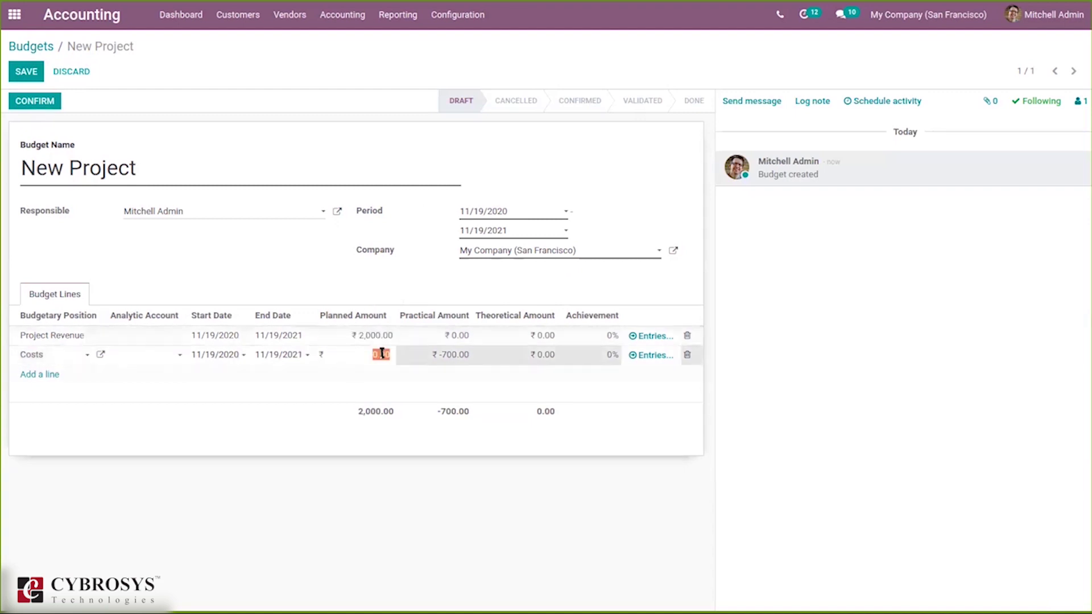
pyautogui.write('1000')
pyautogui.click(320, 262)
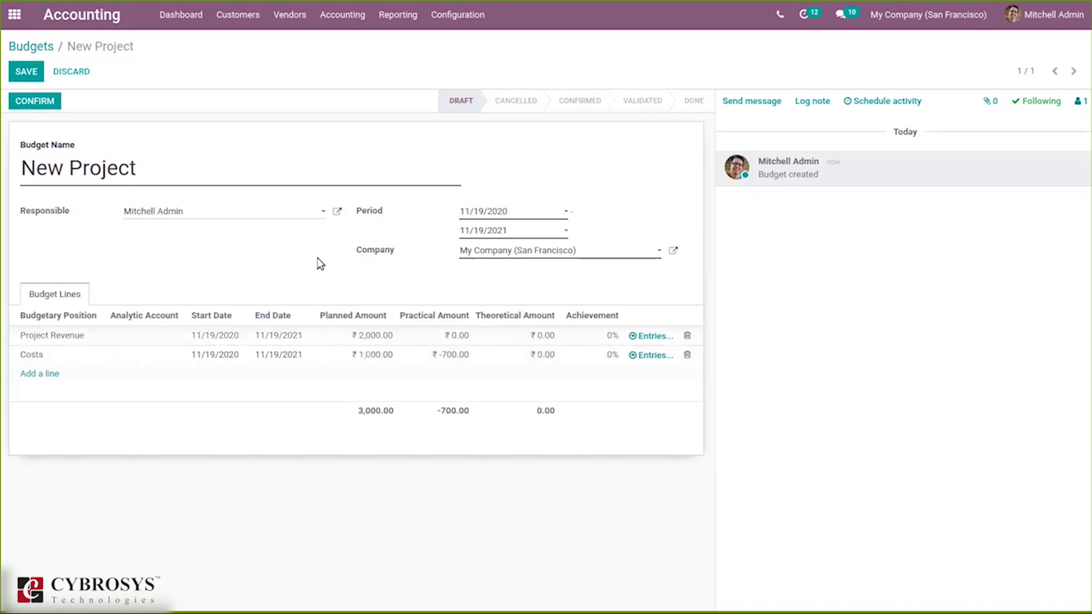
# Assign the Administrative analytic account to the Costs budget line and save the budget.
pyautogui.click(162, 360)
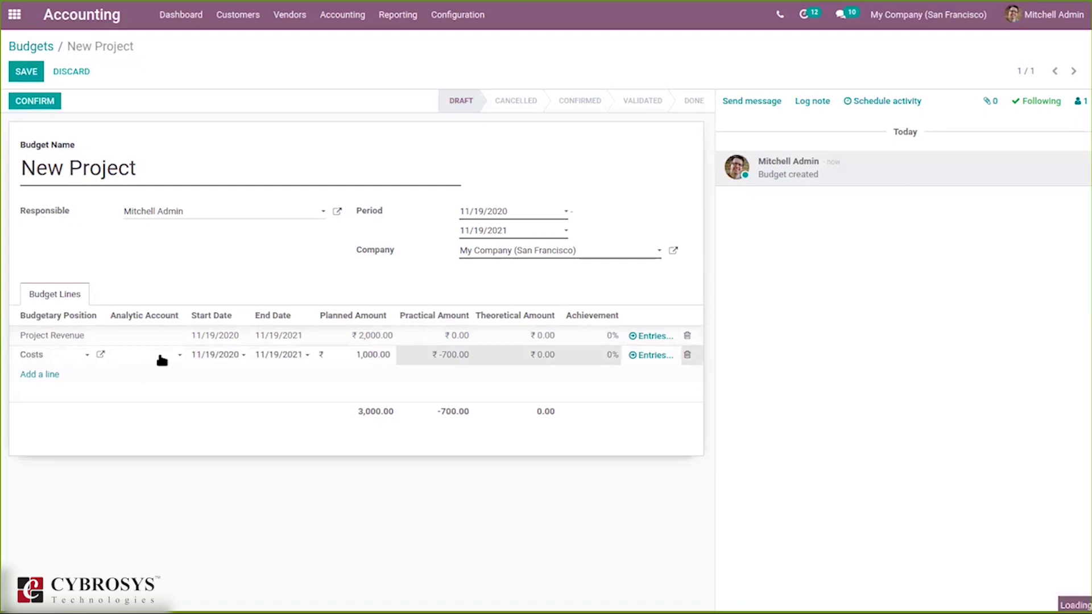
pyautogui.click(162, 360)
pyautogui.click(188, 462)
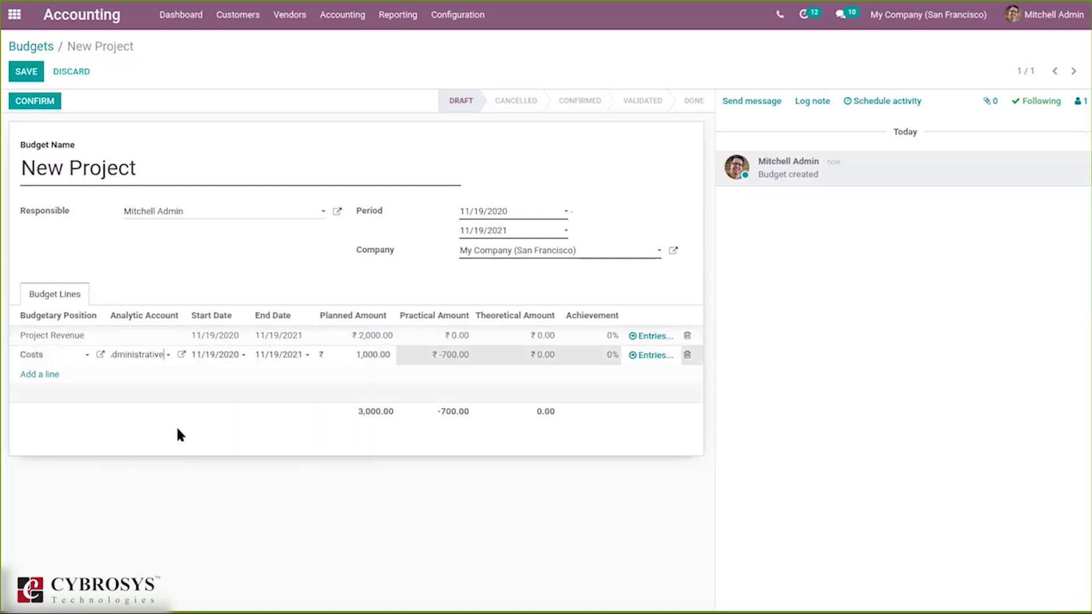
pyautogui.click(176, 255)
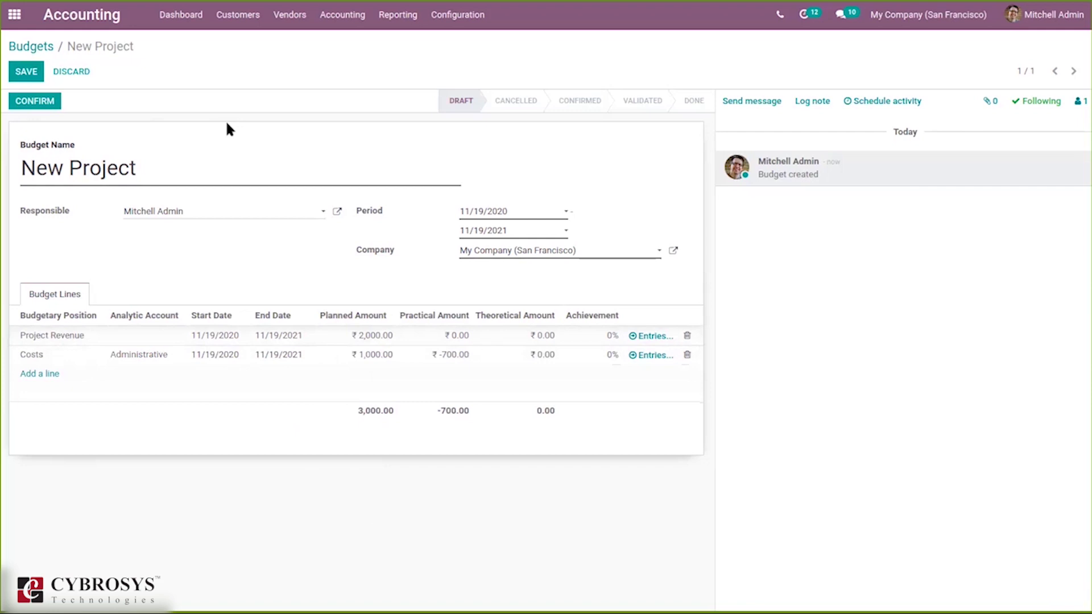
pyautogui.click(25, 70)
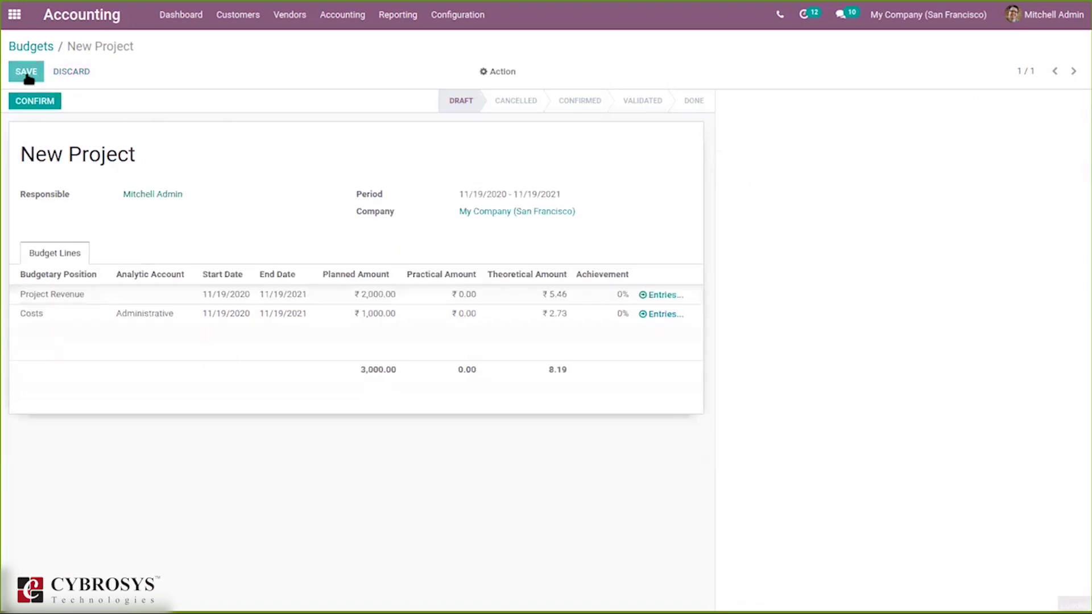
# Advance the New Project budget through confirmation and approval to the Done status.
pyautogui.click(46, 105)
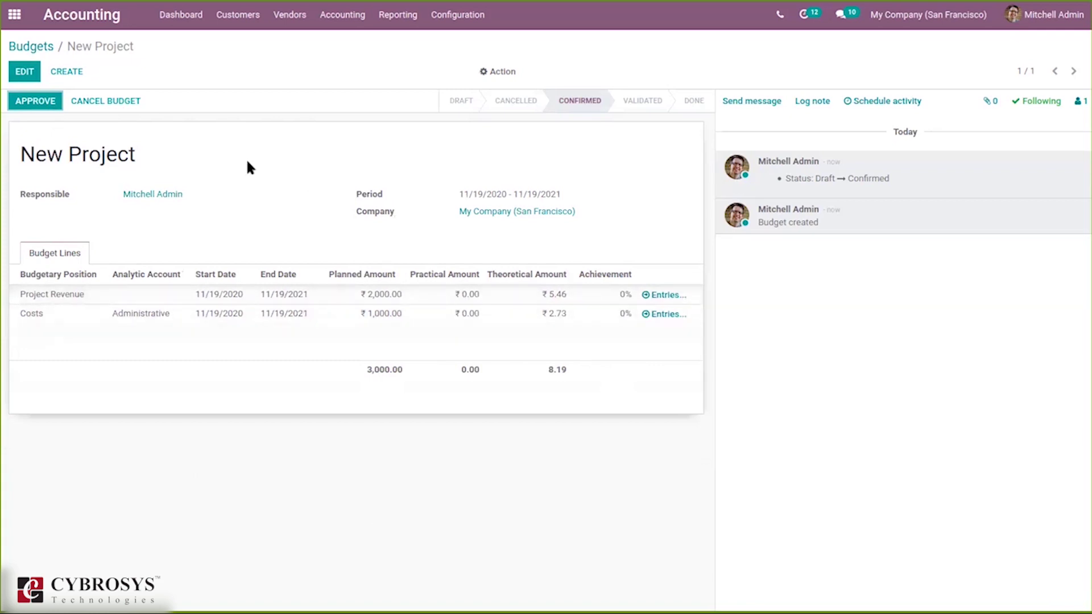
pyautogui.click(28, 103)
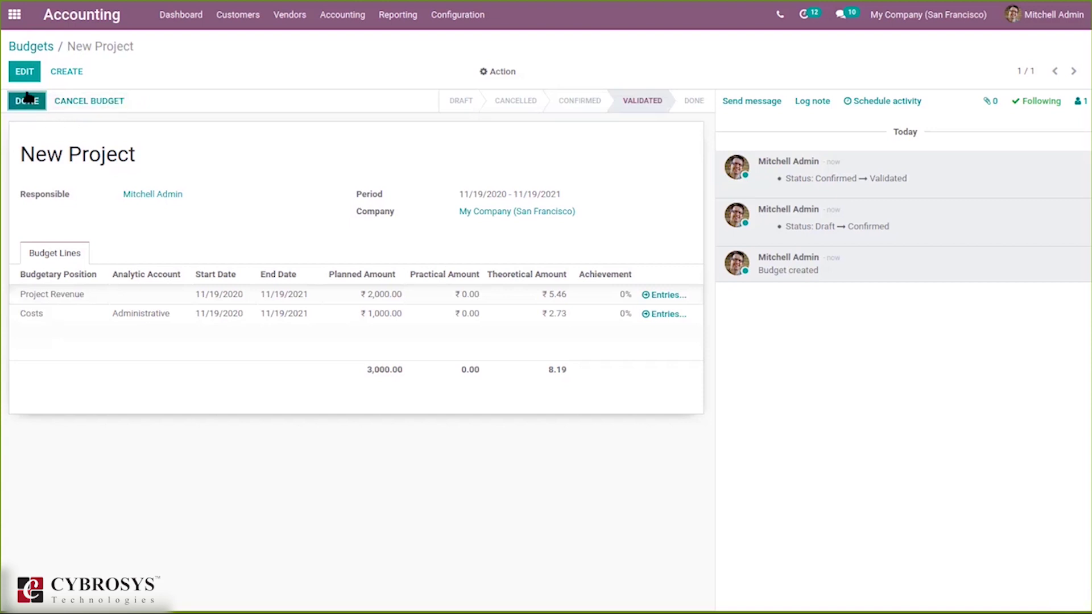
pyautogui.click(25, 95)
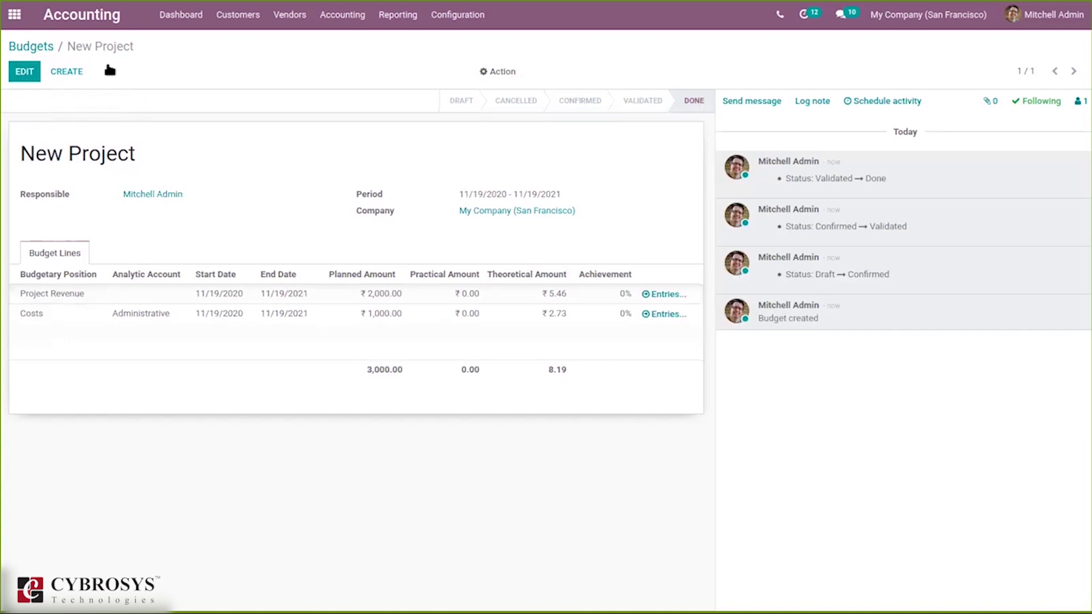
# Create a new customer invoice with Registered Customer as the customer.
pyautogui.click(246, 20)
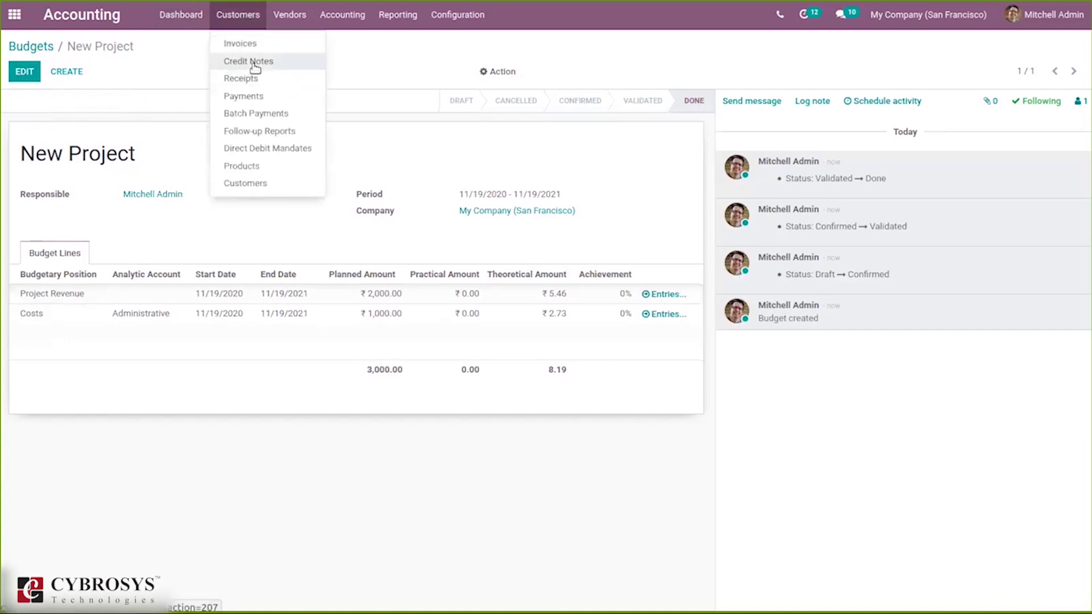
pyautogui.click(252, 47)
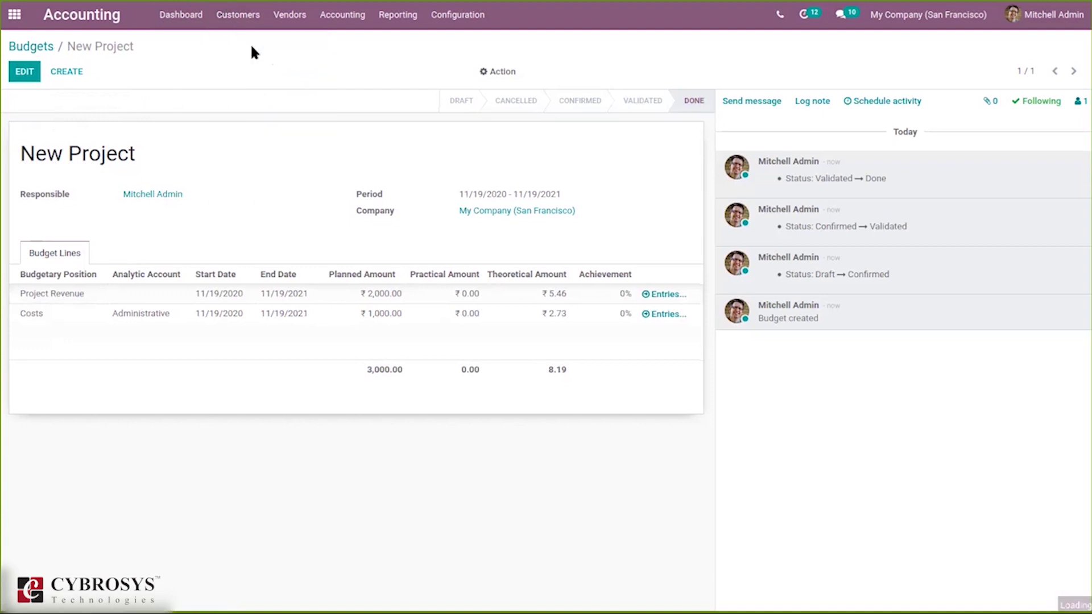
pyautogui.click(32, 76)
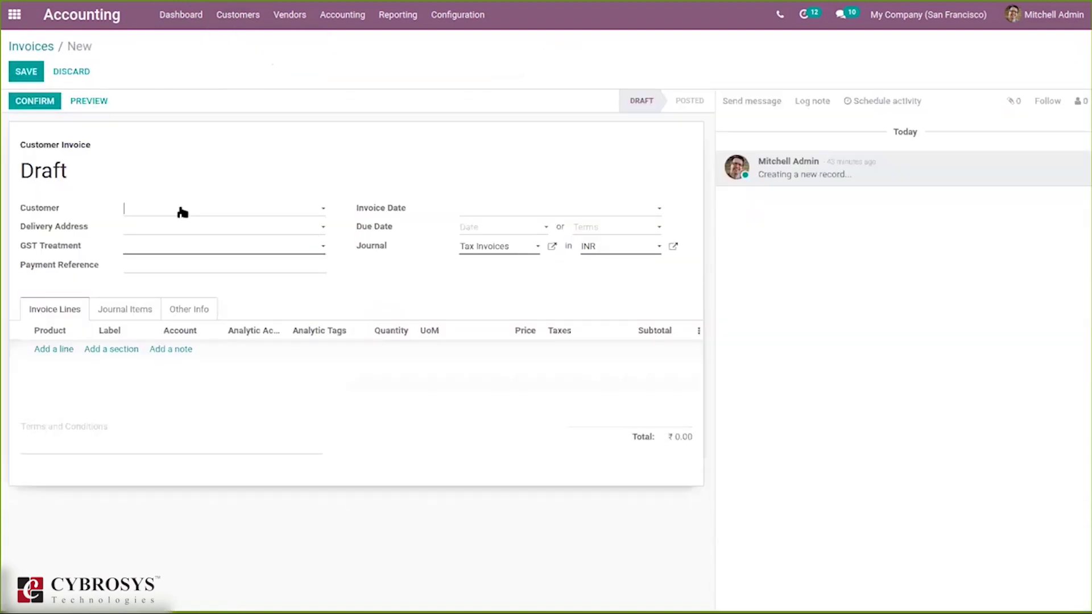
pyautogui.click(182, 211)
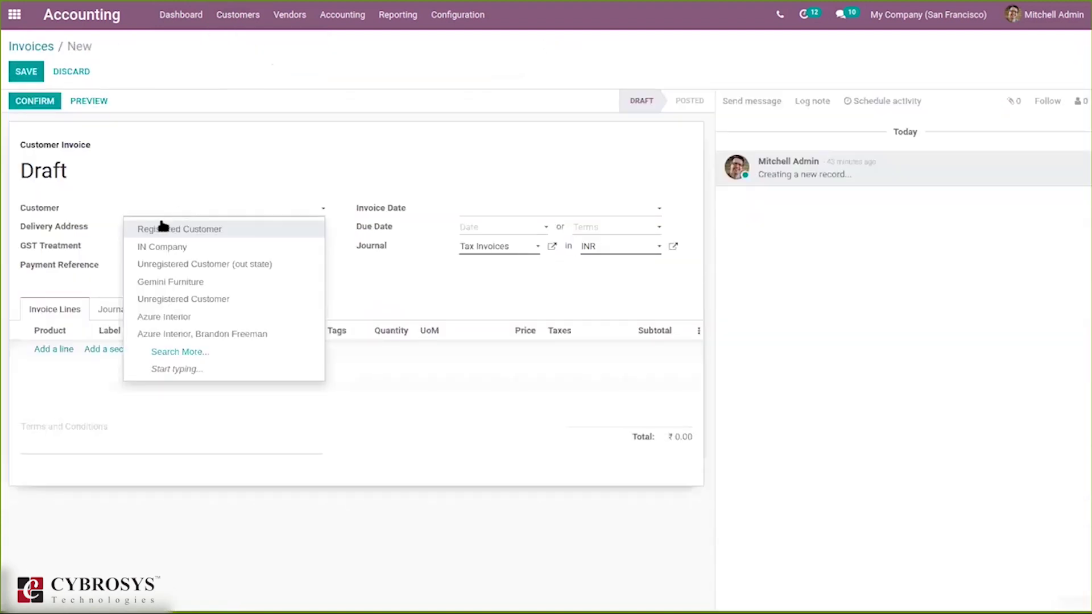
pyautogui.click(161, 223)
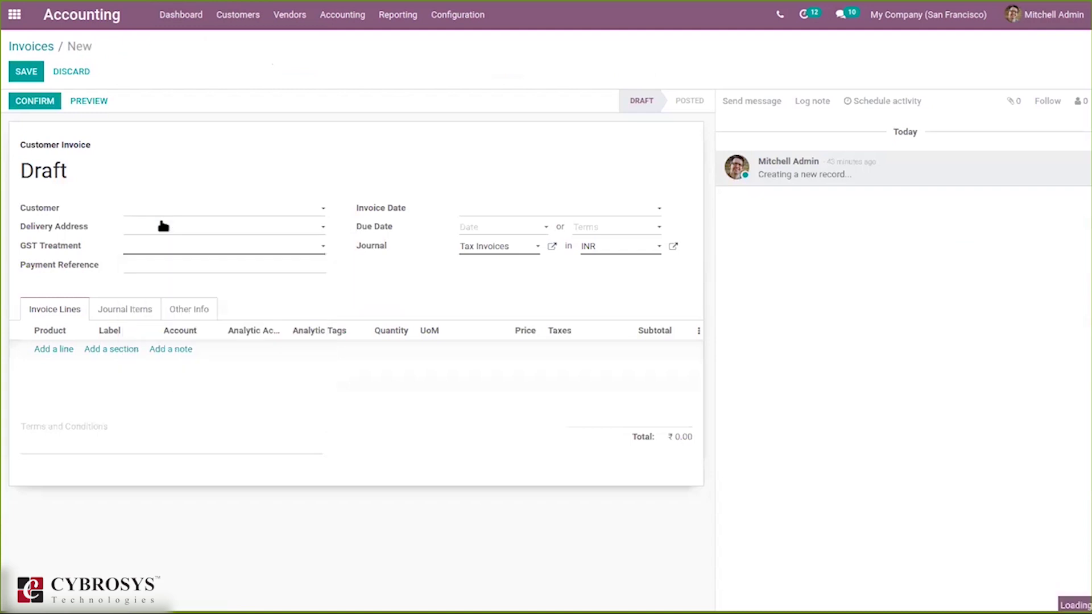
# Add an invoice line for the product [E-COM07] Large Cabinet.
pyautogui.click(72, 350)
pyautogui.write('lar')
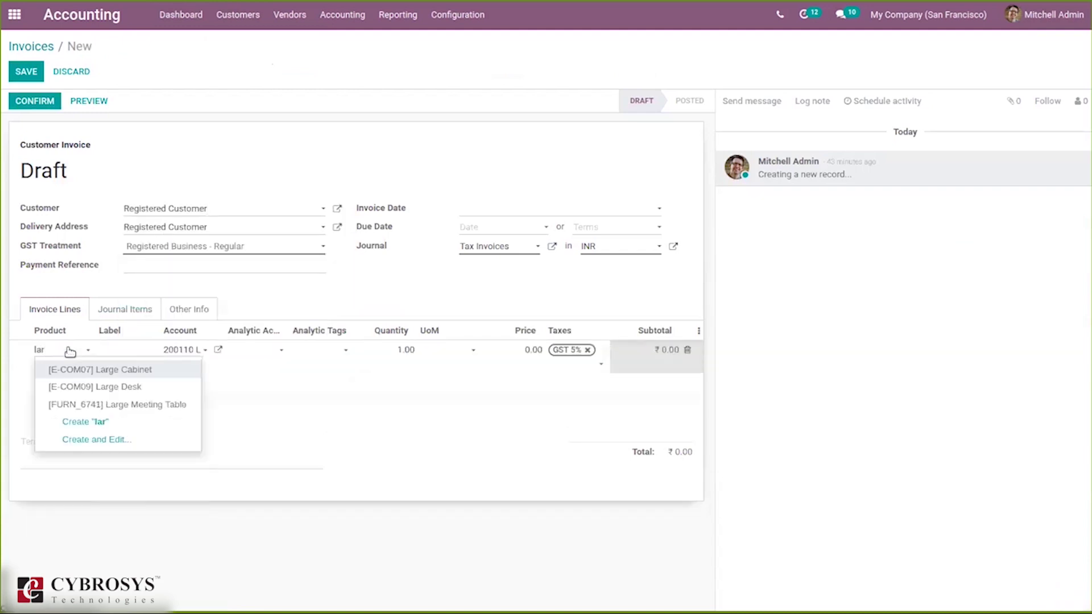
pyautogui.click(129, 369)
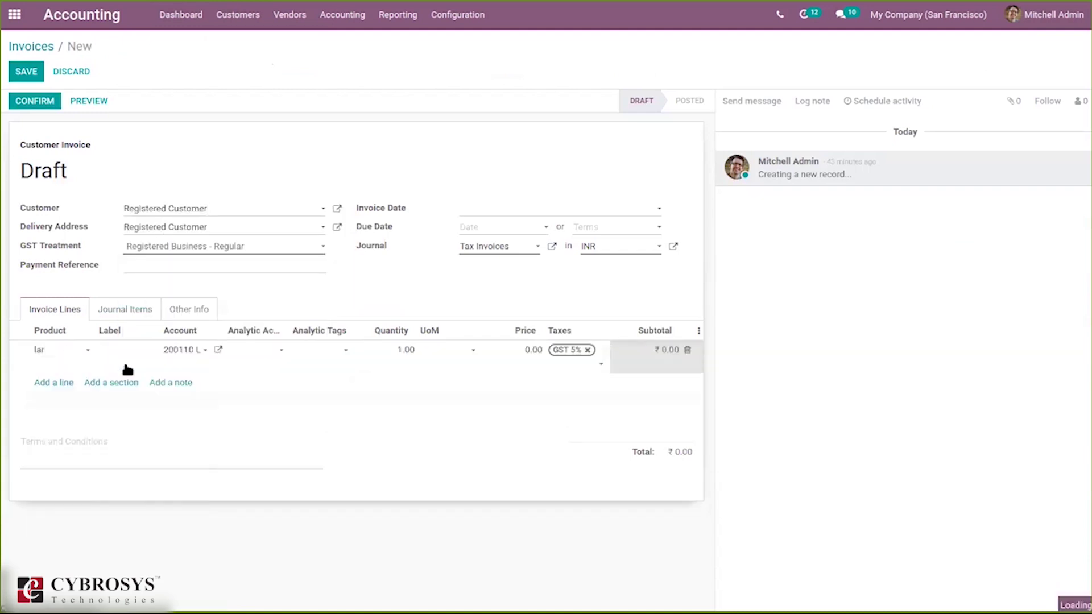
# Set the Large Cabinet line's account to 200110 Local Sales and confirm the invoice.
pyautogui.click(192, 350)
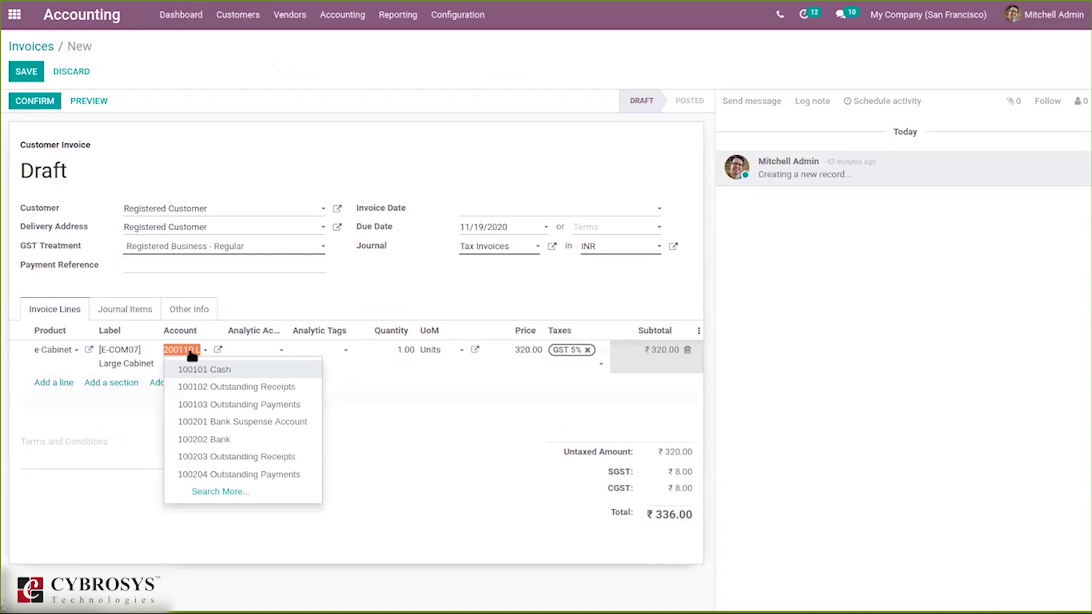
pyautogui.press('BackSpace')
pyautogui.write('loc')
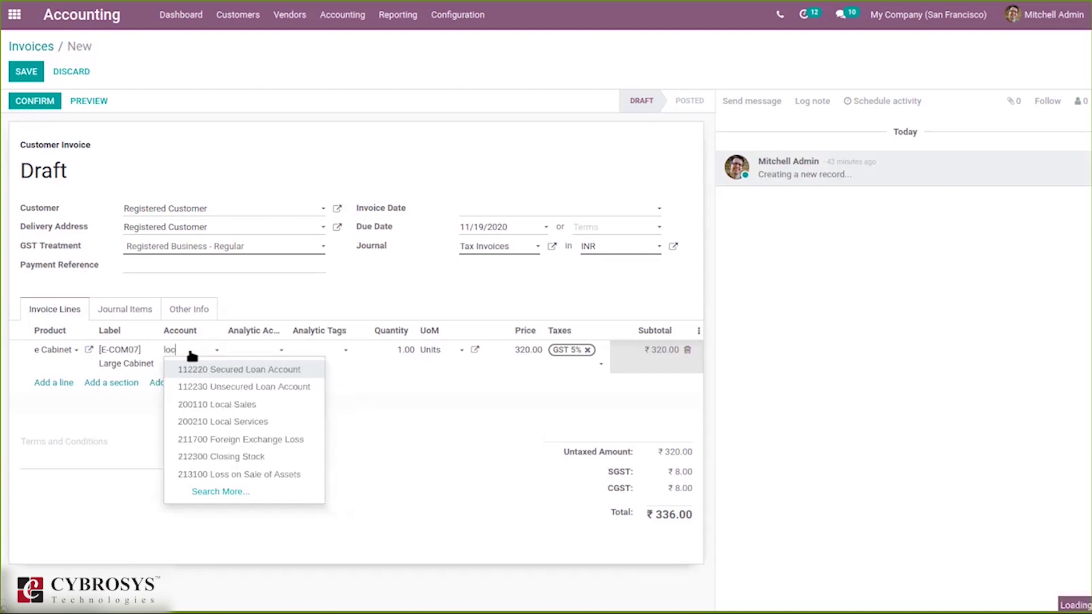
pyautogui.click(239, 371)
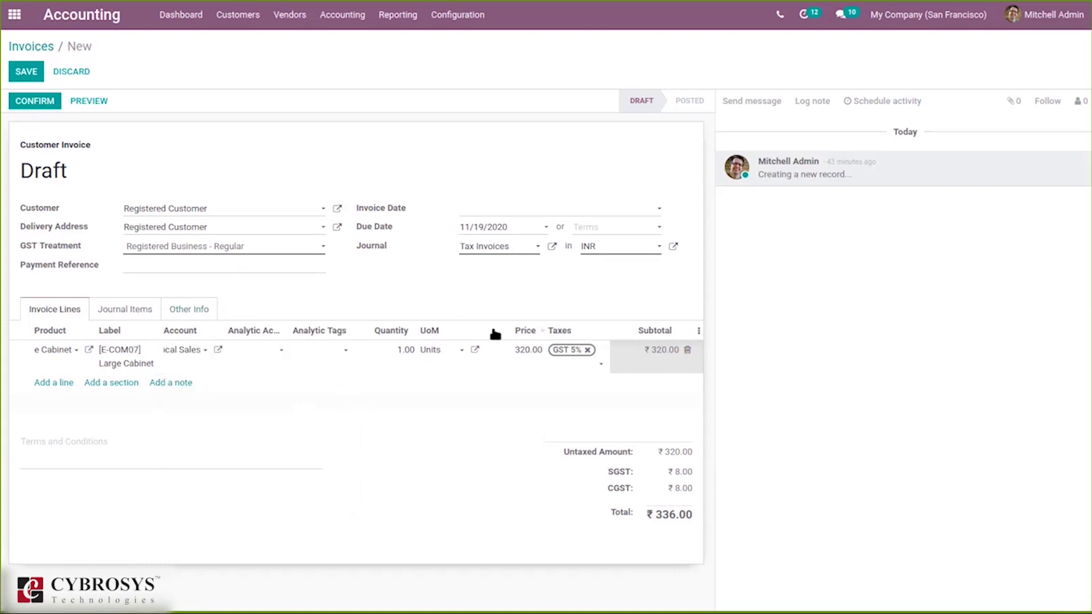
pyautogui.click(21, 106)
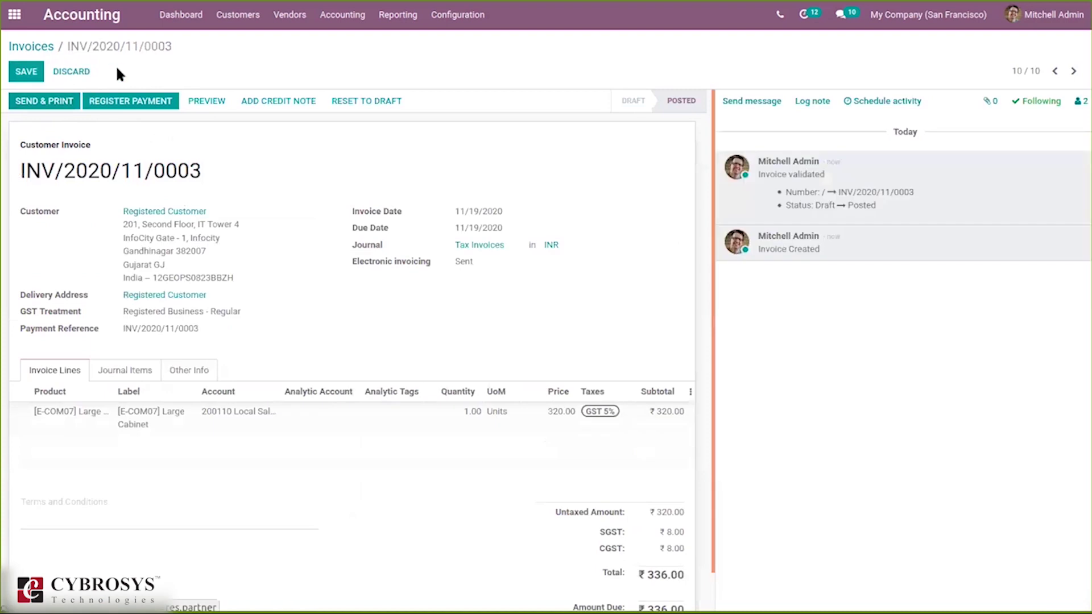
# Reopen the New Project budget to check its practical amounts and view the entries behind the Project Revenue line.
pyautogui.click(327, 15)
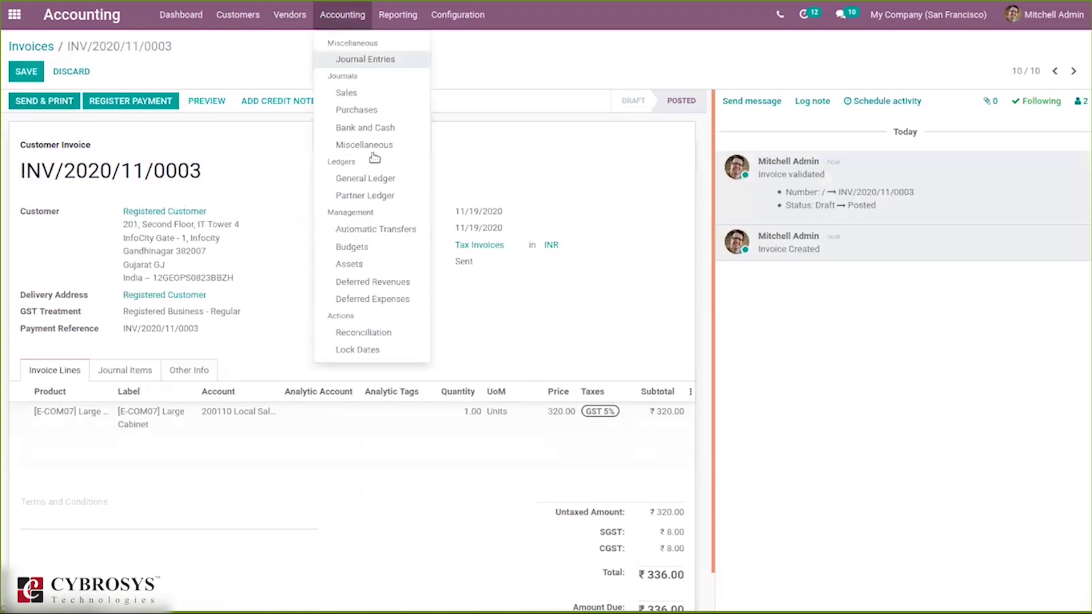
pyautogui.click(353, 248)
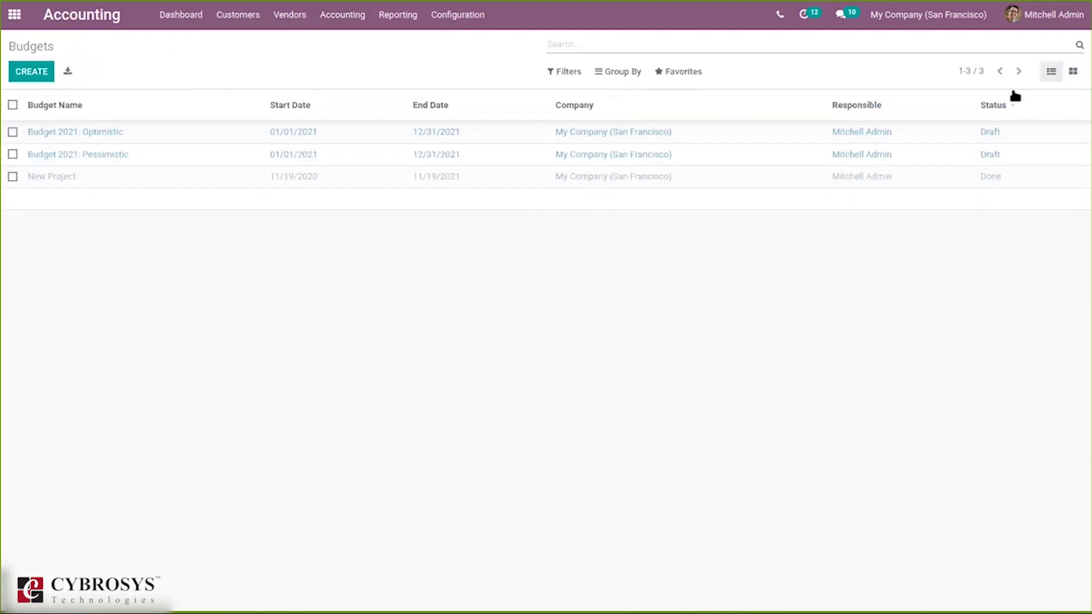
pyautogui.click(950, 177)
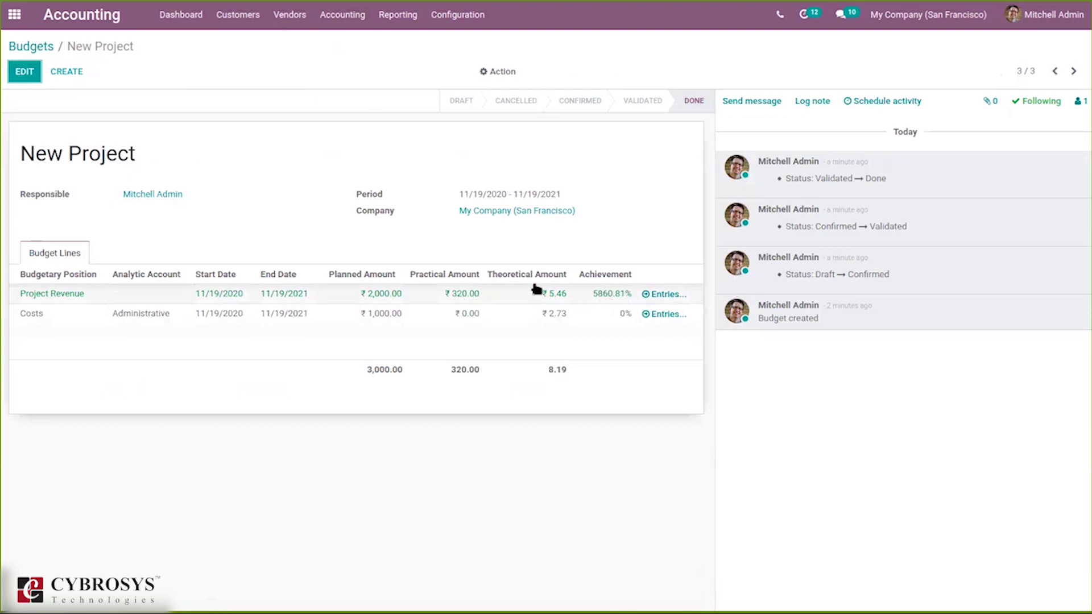
pyautogui.click(665, 295)
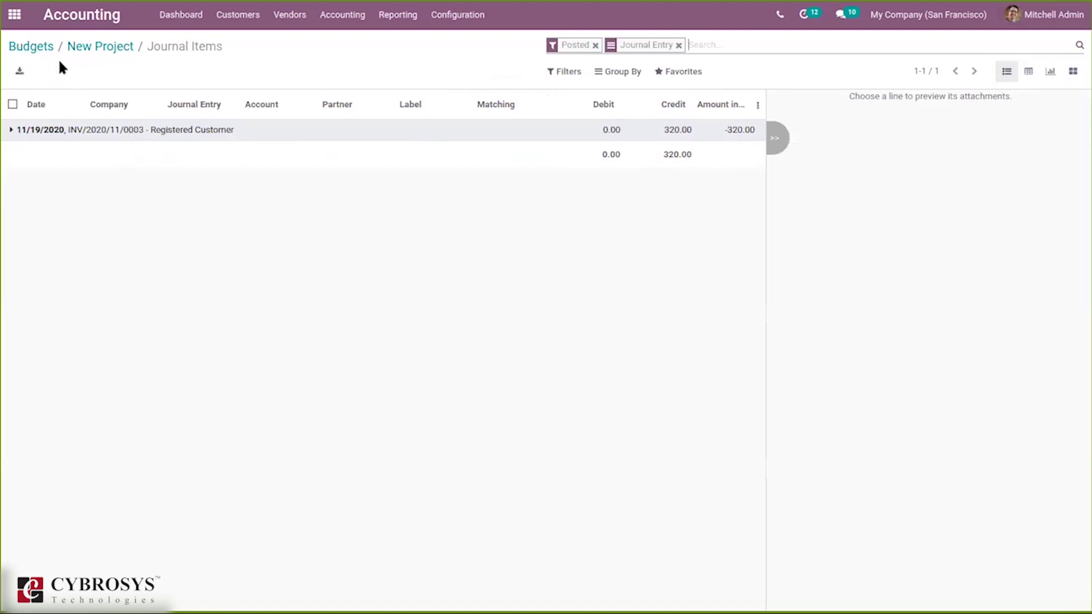
# Expand the journal entry behind the Project Revenue line to view its item, and return to the New Project budget.
pyautogui.click(13, 130)
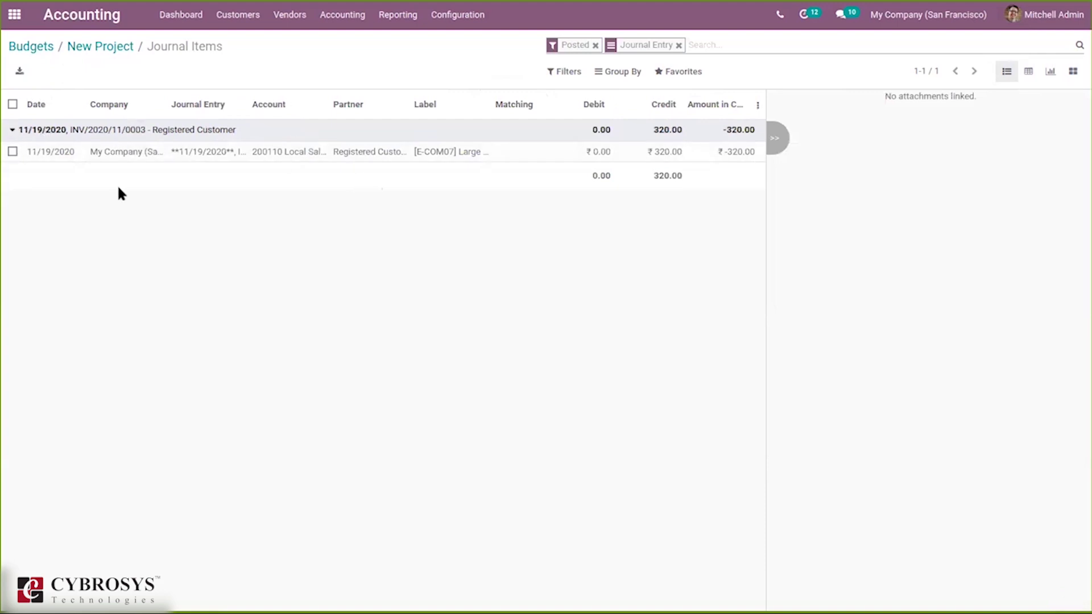
pyautogui.click(114, 50)
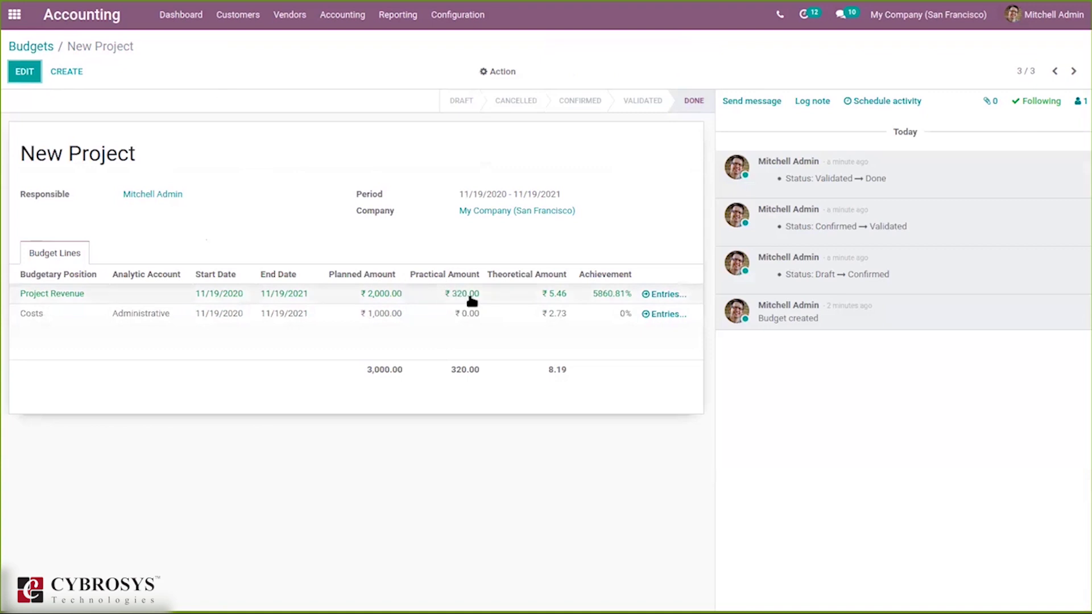
# On a new vendor bill for Azure Interior, set the [DESK0005] Customizable Desk line's analytic account to Administrative.
pyautogui.click(285, 14)
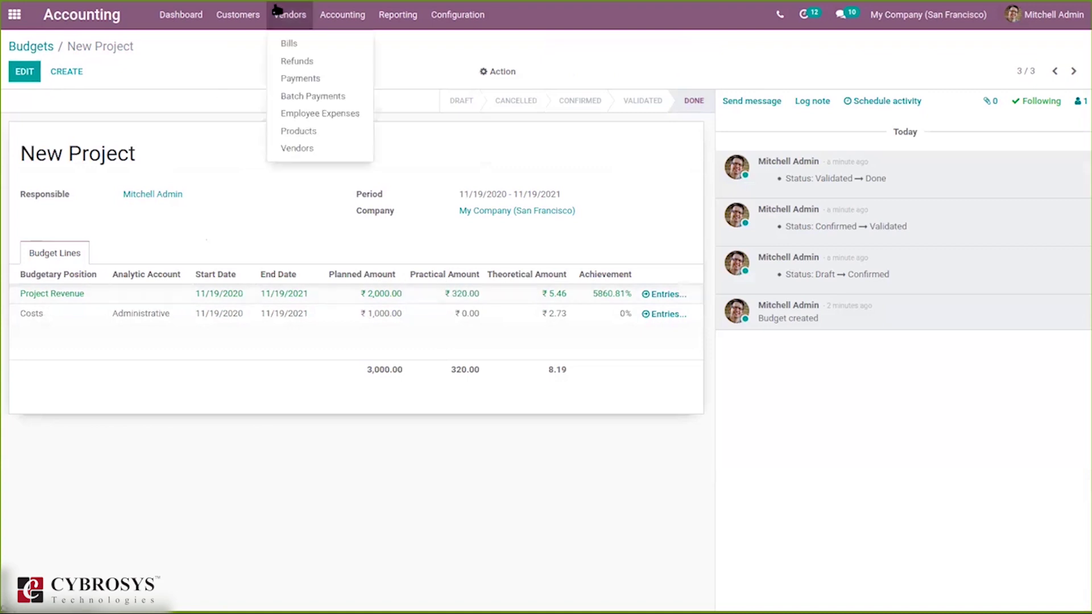
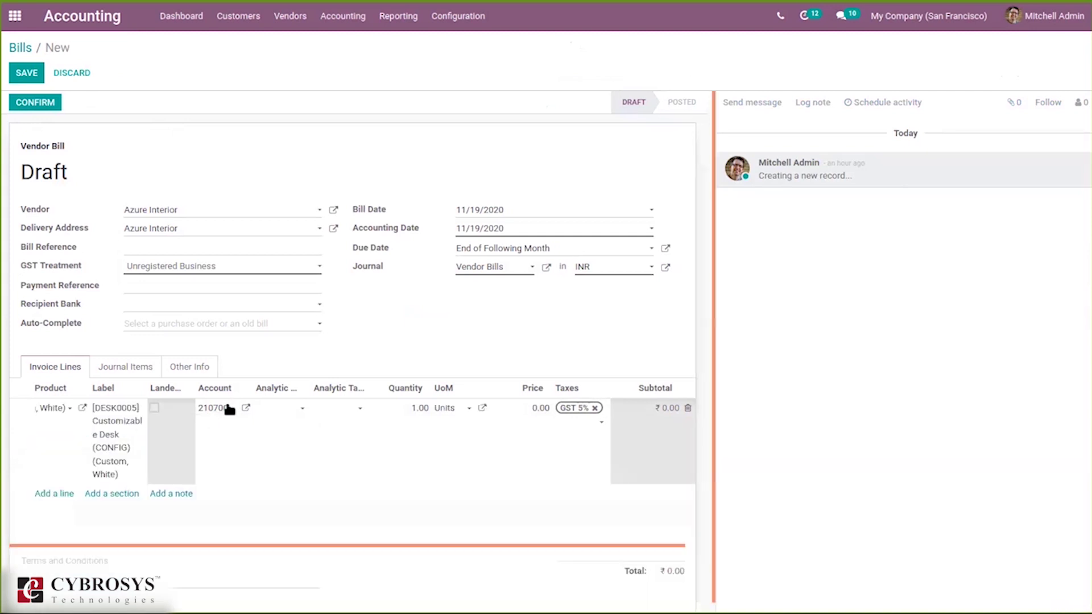
pyautogui.click(288, 410)
pyautogui.write('ad')
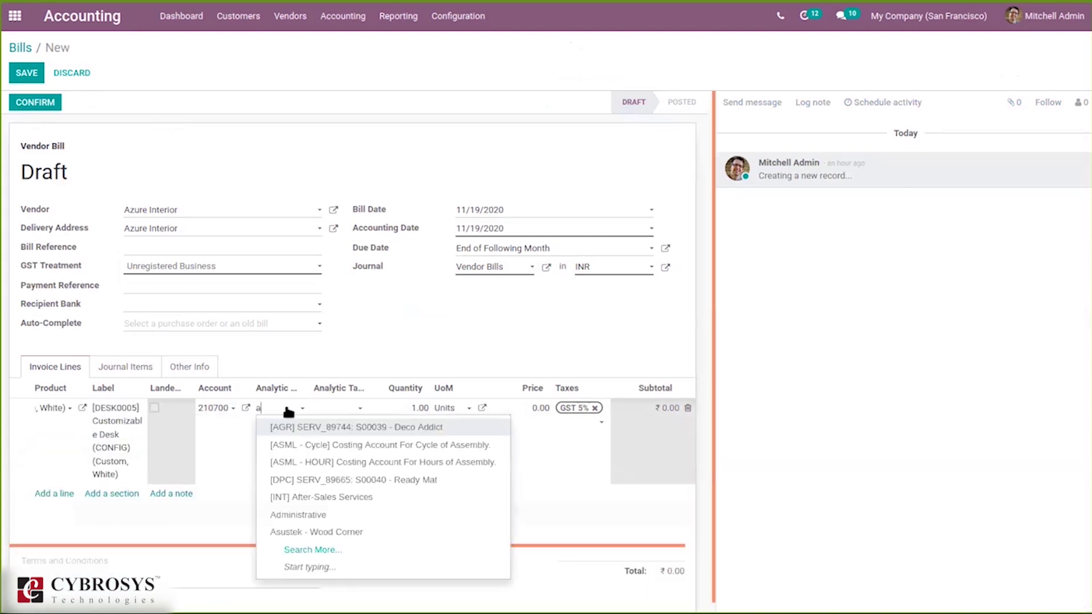
pyautogui.click(298, 462)
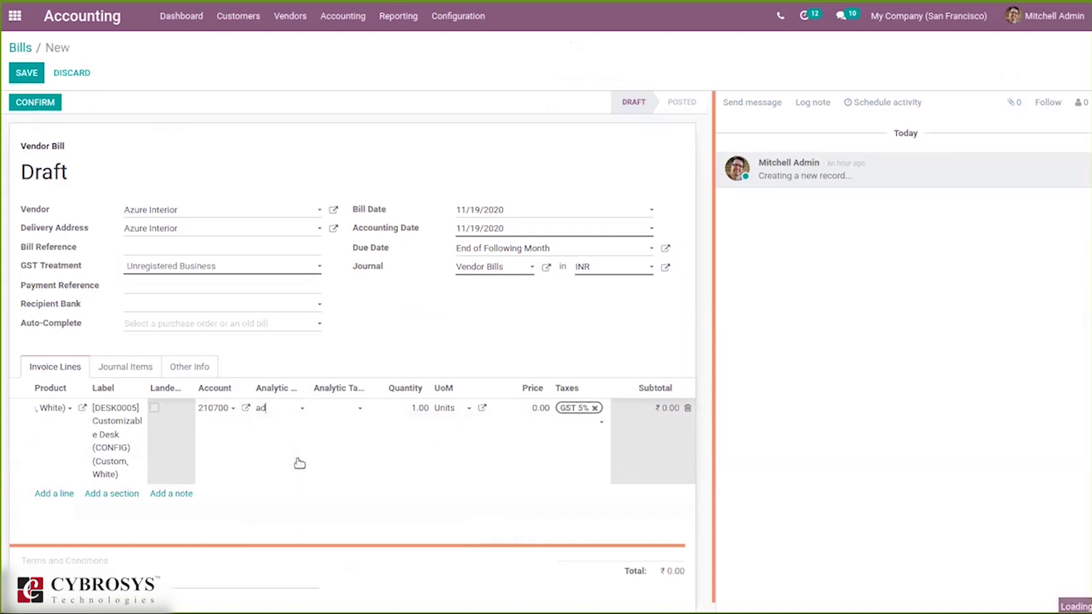
# Set the Customizable Desk line's account to 210800 Computer/Laptop Accessories.
pyautogui.click(224, 415)
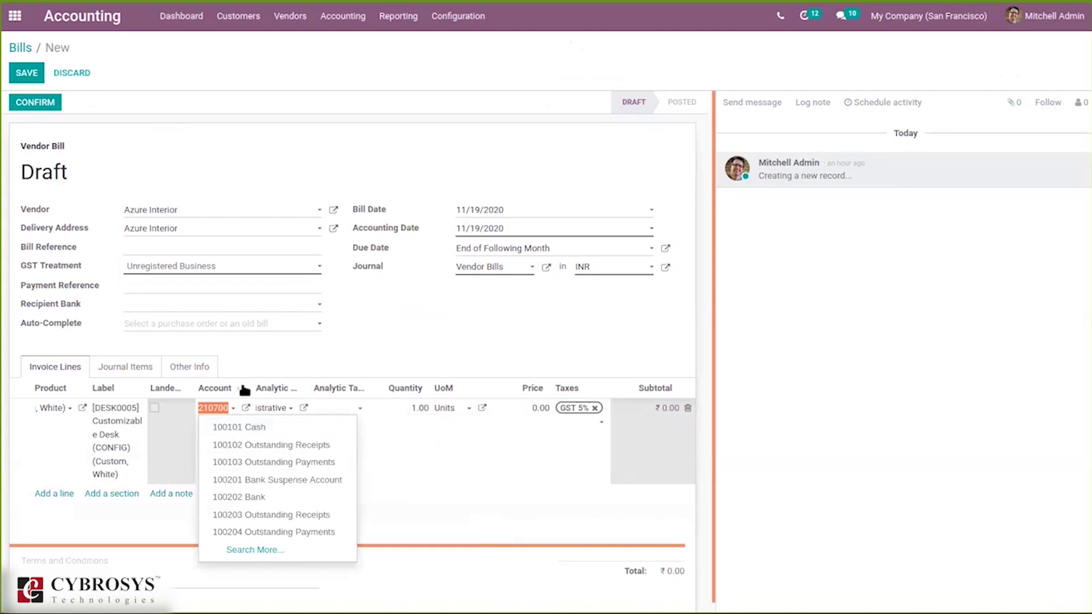
pyautogui.press('BackSpace')
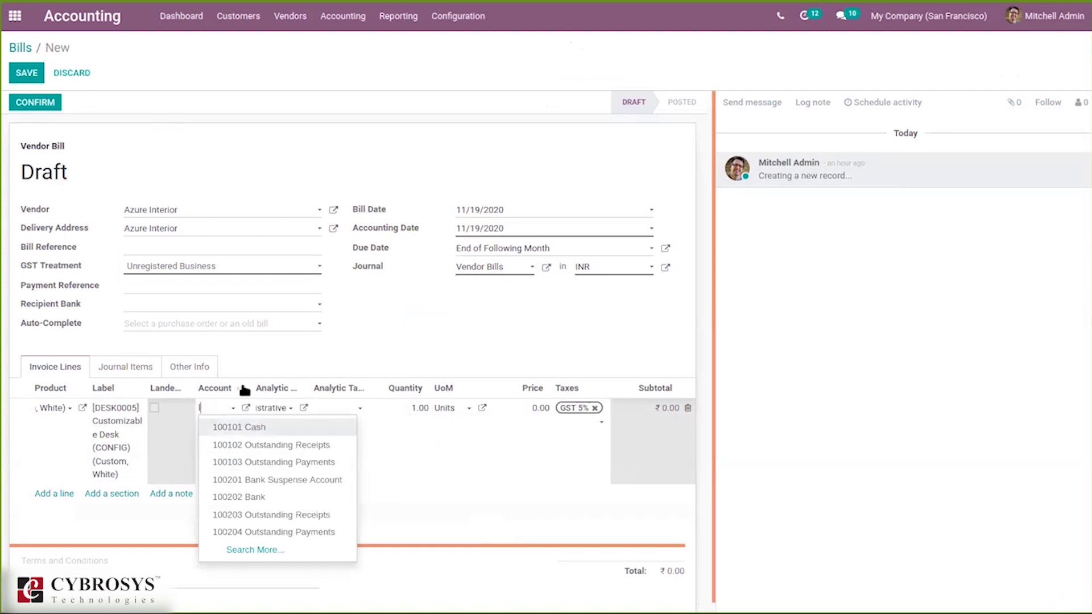
pyautogui.write('lap')
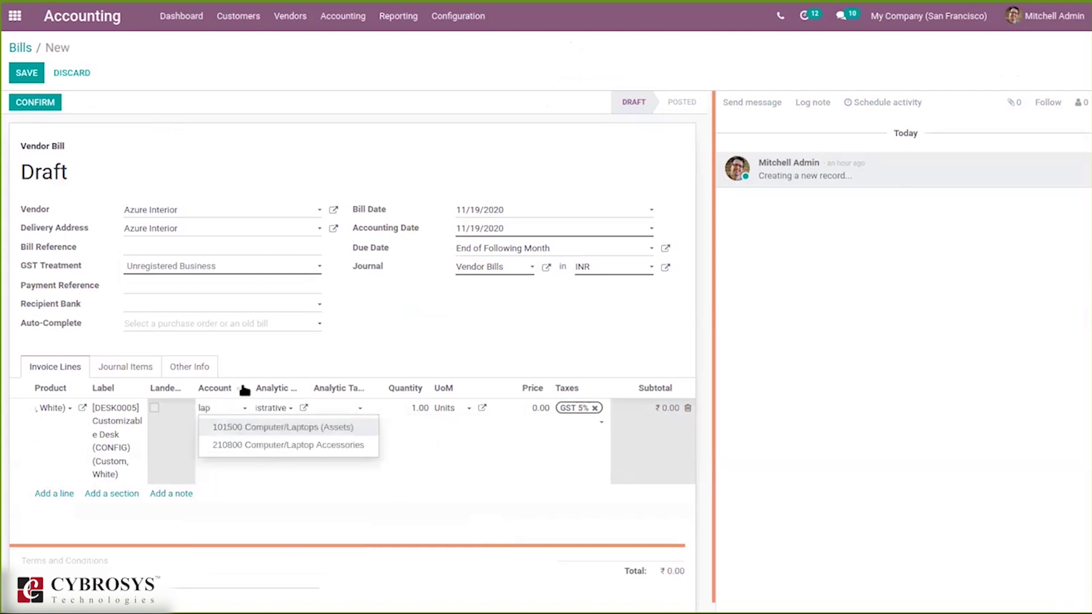
pyautogui.click(312, 446)
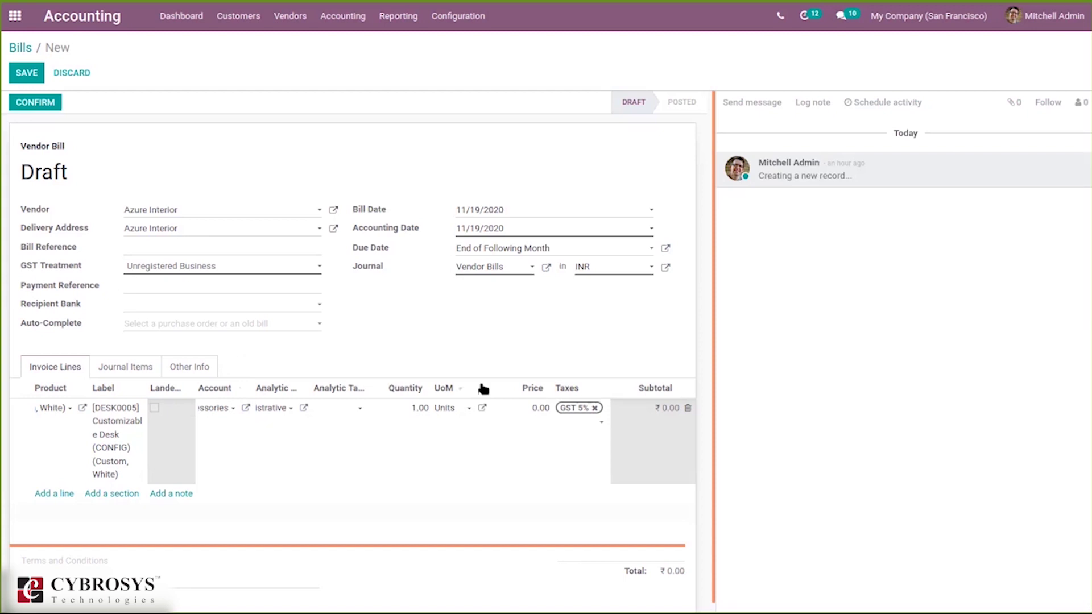
# Set the Customizable Desk line's price to 400 and confirm the vendor bill.
pyautogui.click(540, 407)
pyautogui.press('BackSpace')
pyautogui.write('400')
pyautogui.click(443, 337)
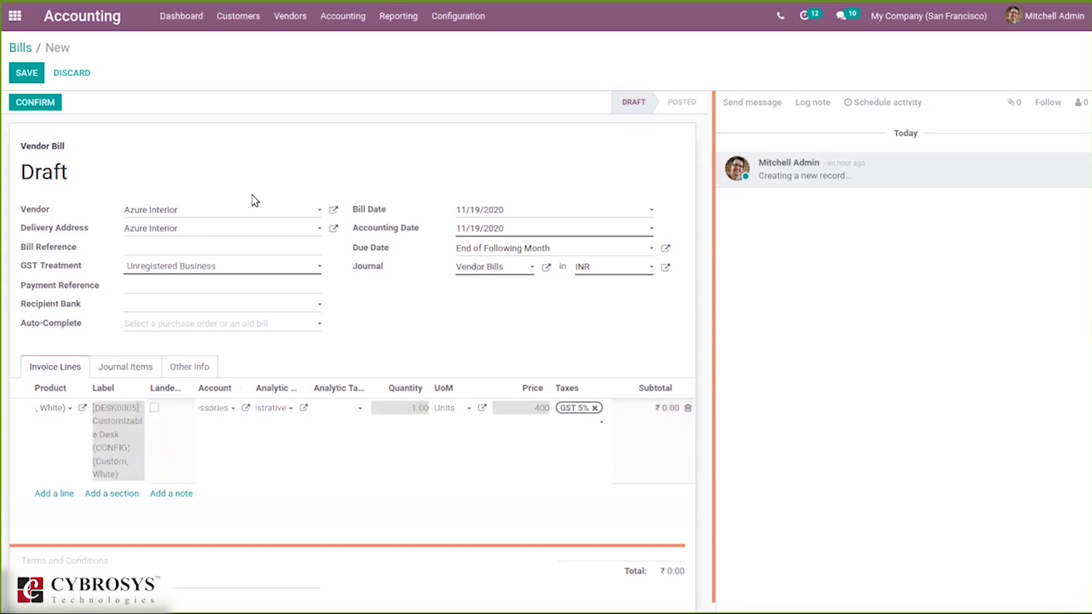
pyautogui.click(50, 104)
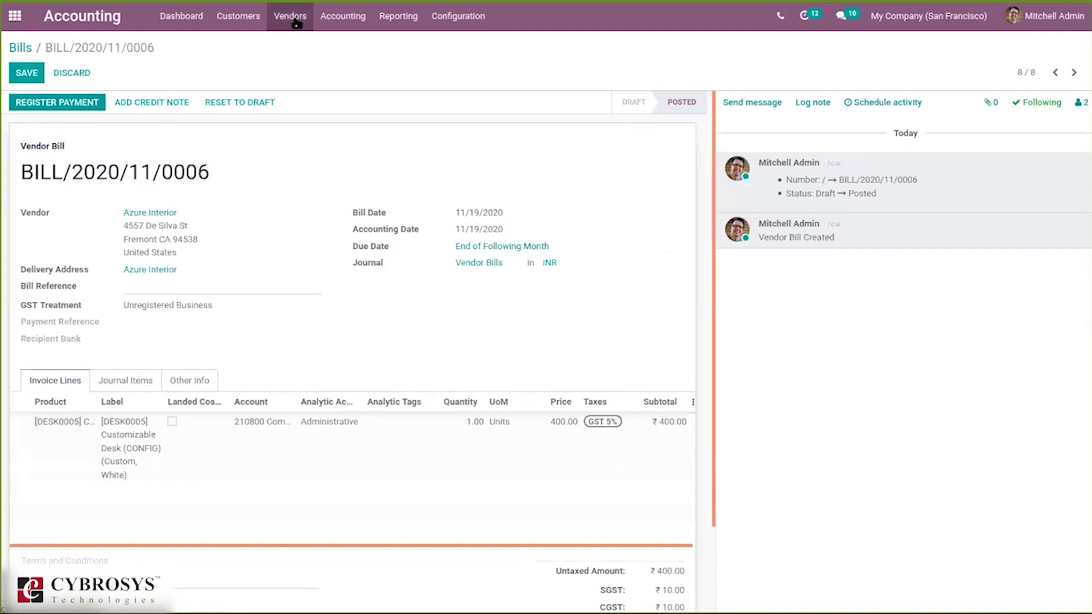
# Reopen the New Project budget to check its amounts, view the entries behind the Costs line, and return to the budgets list.
pyautogui.click(343, 16)
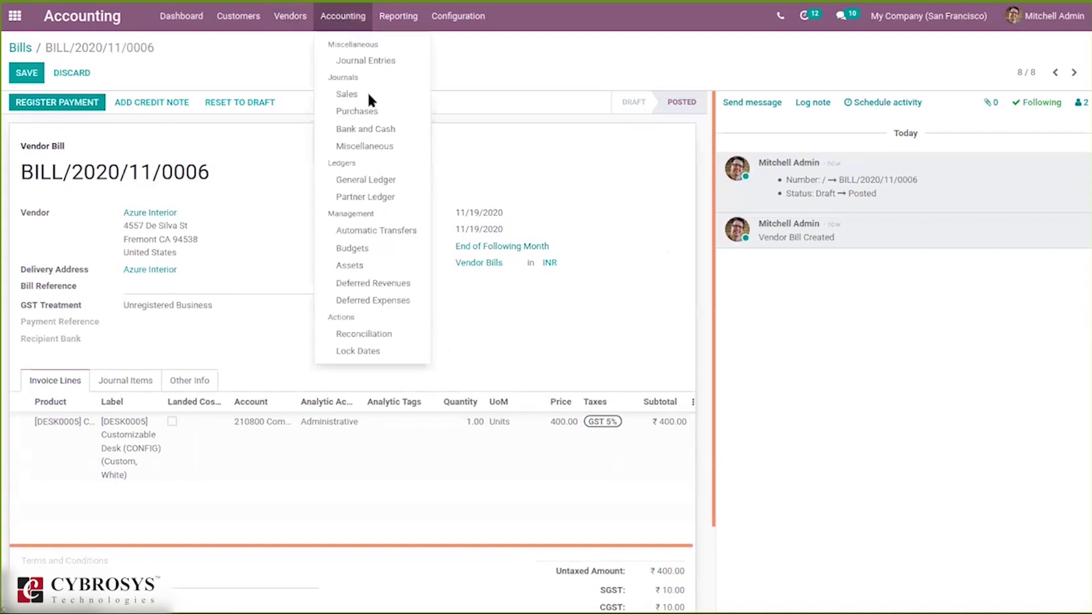
pyautogui.click(361, 246)
pyautogui.click(494, 180)
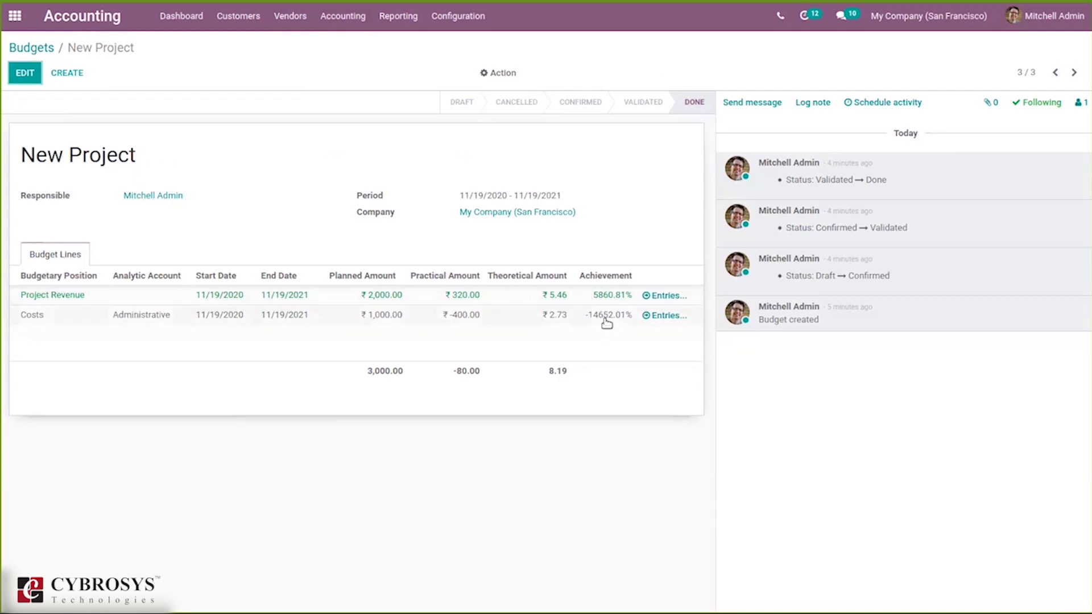
pyautogui.click(652, 318)
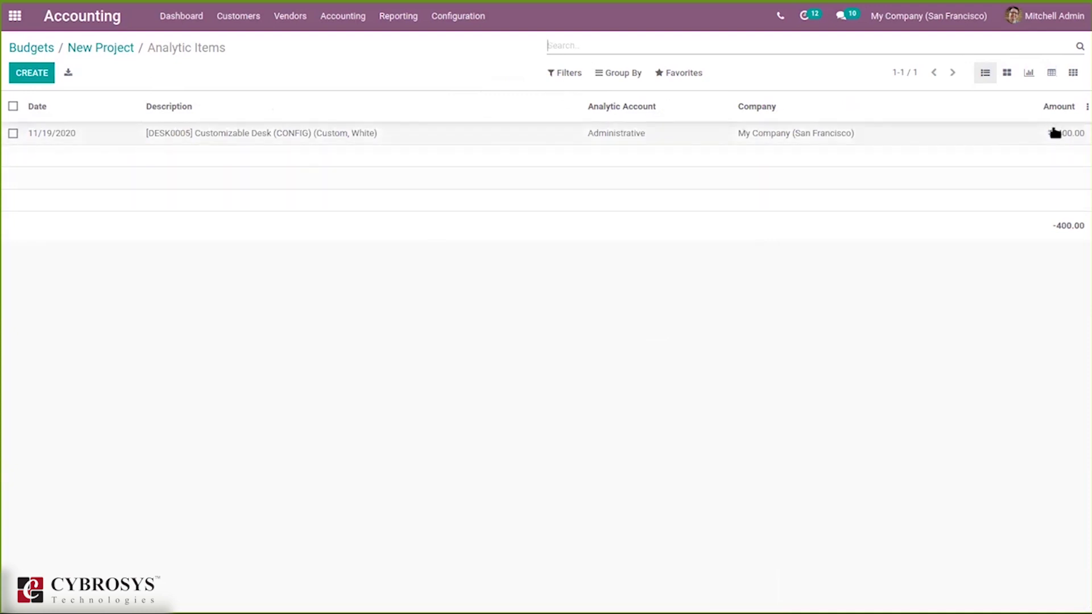
pyautogui.click(97, 51)
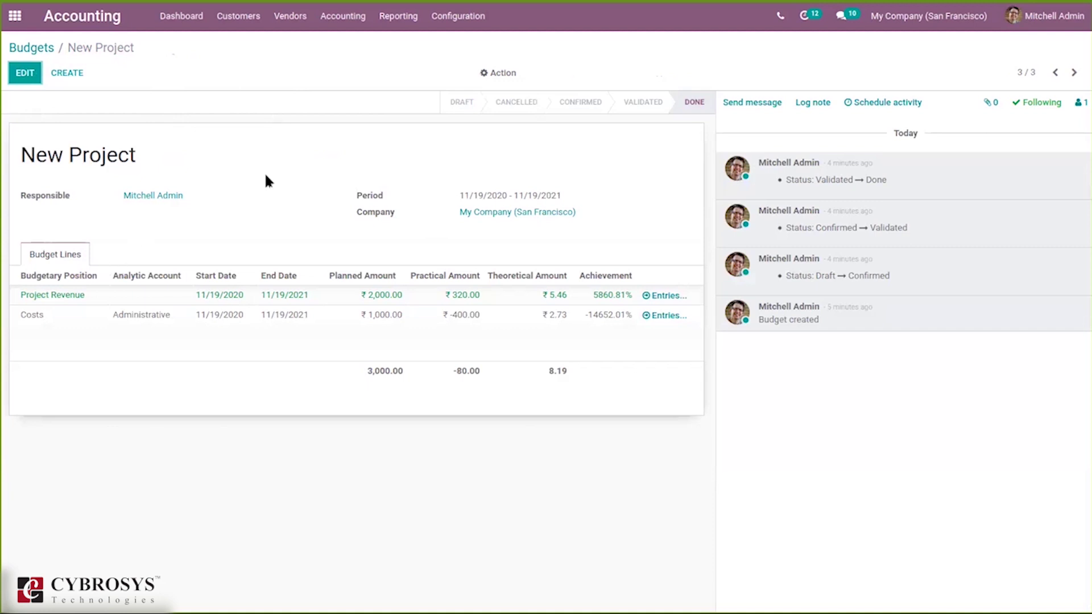
pyautogui.click(37, 50)
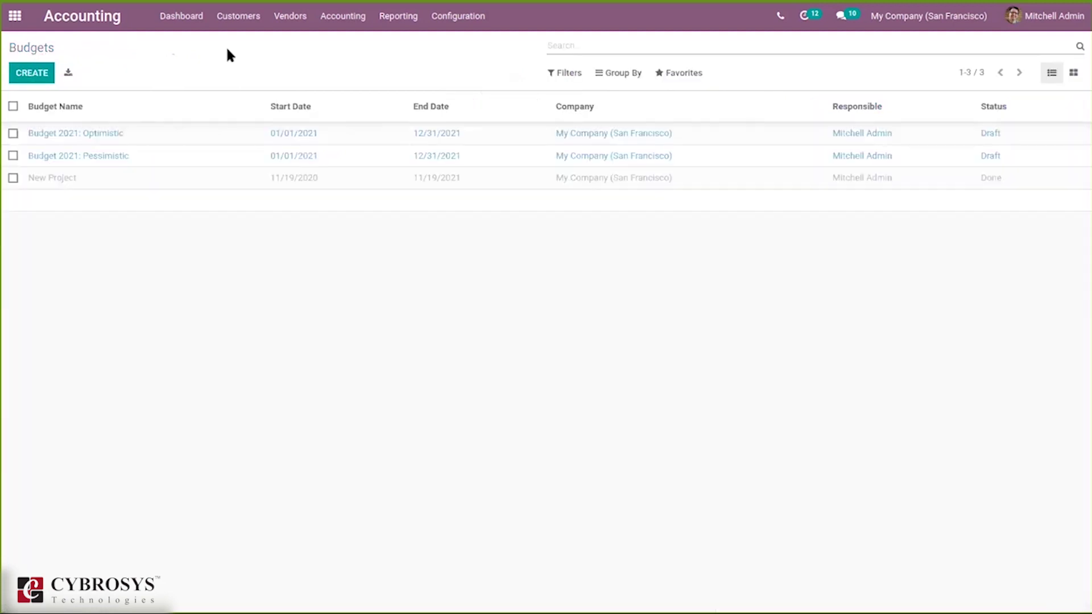
# Open the Budgets Analysis report and expand the Budget 2021: Optimistic and New Project groups to review their lines.
pyautogui.click(465, 21)
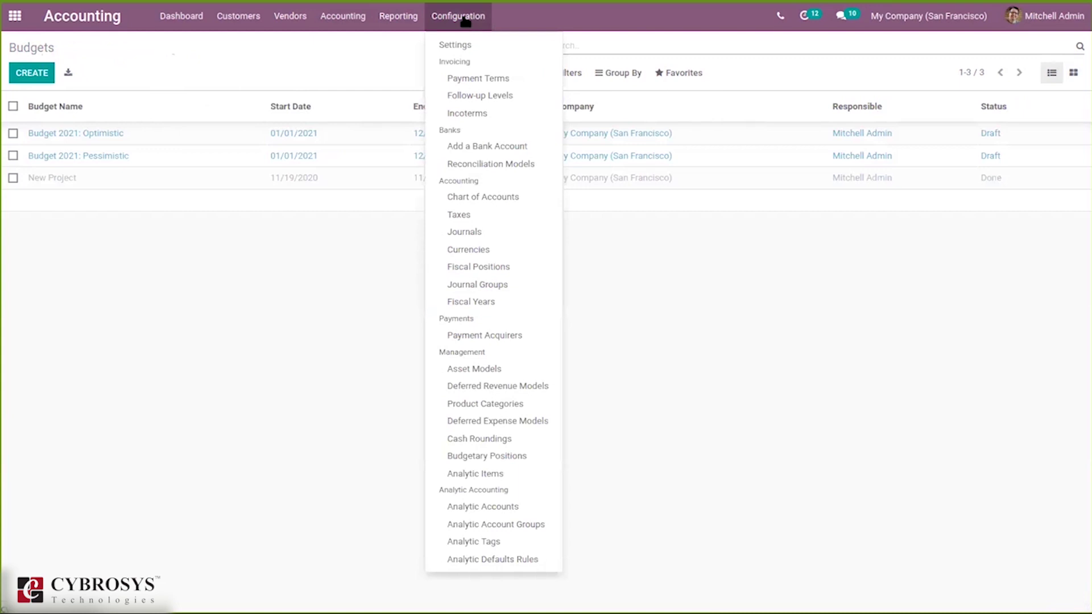
pyautogui.click(401, 18)
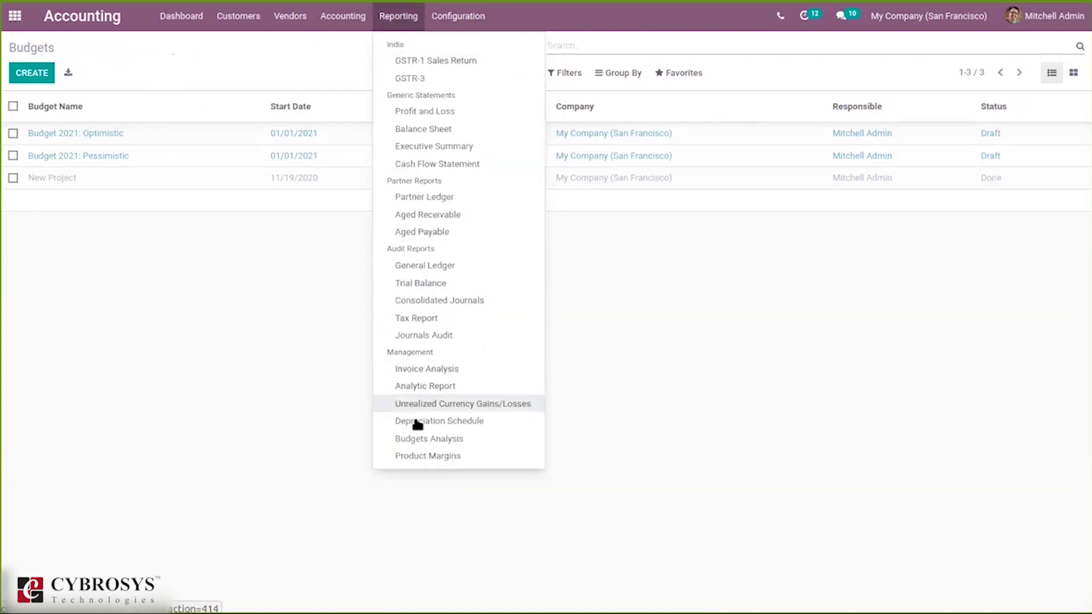
pyautogui.click(409, 441)
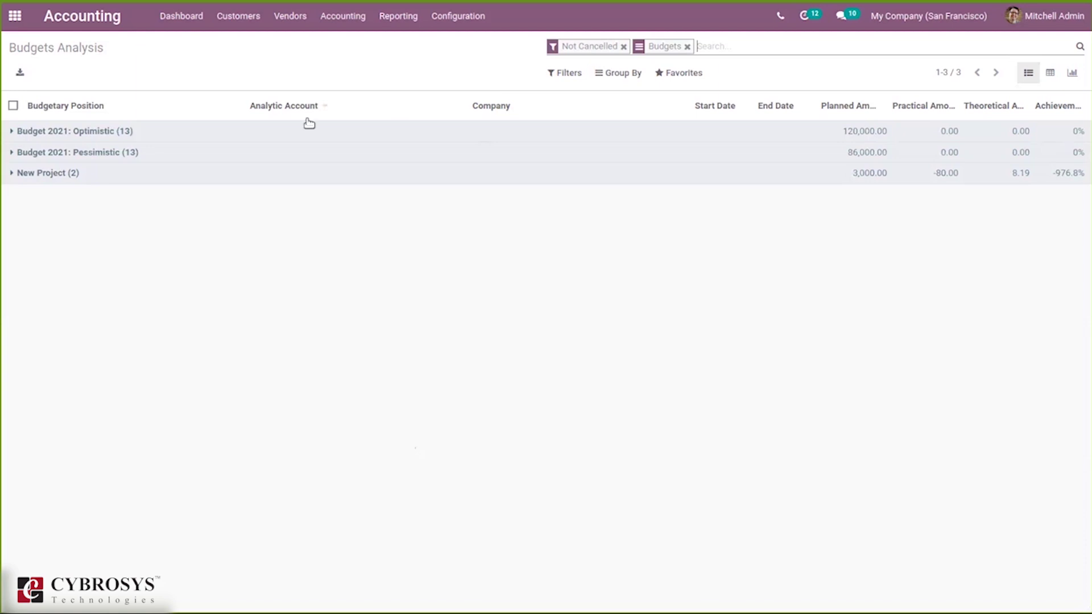
pyautogui.click(70, 133)
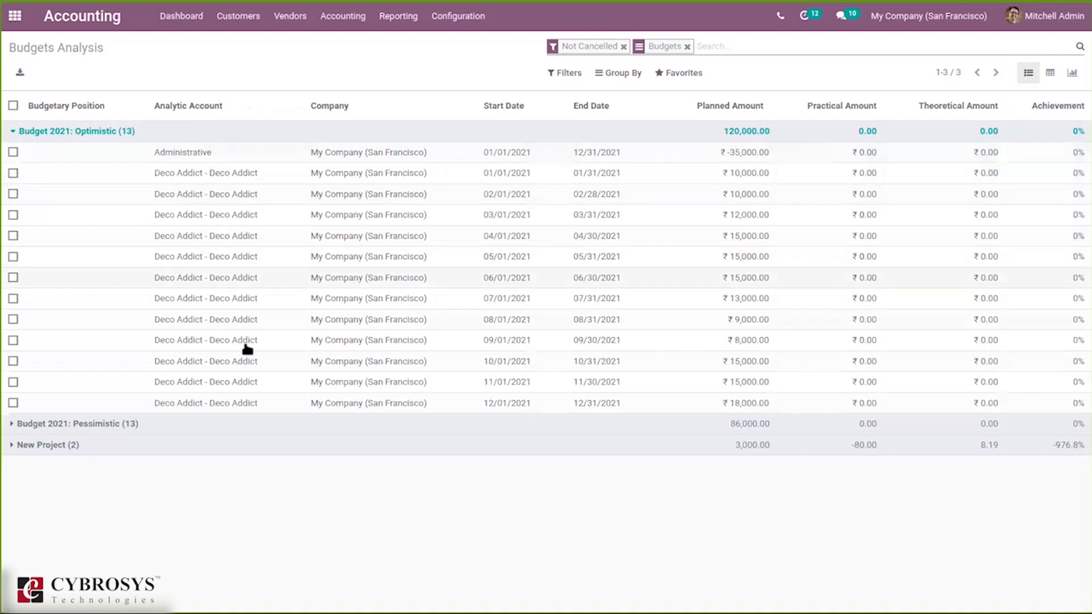
pyautogui.click(54, 447)
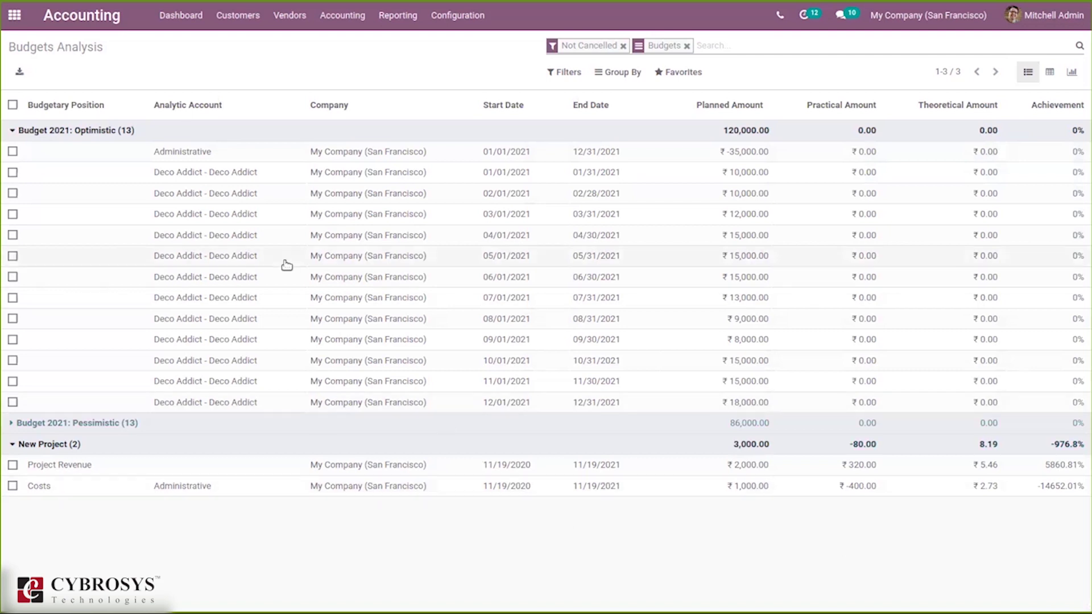
pyautogui.click(386, 24)
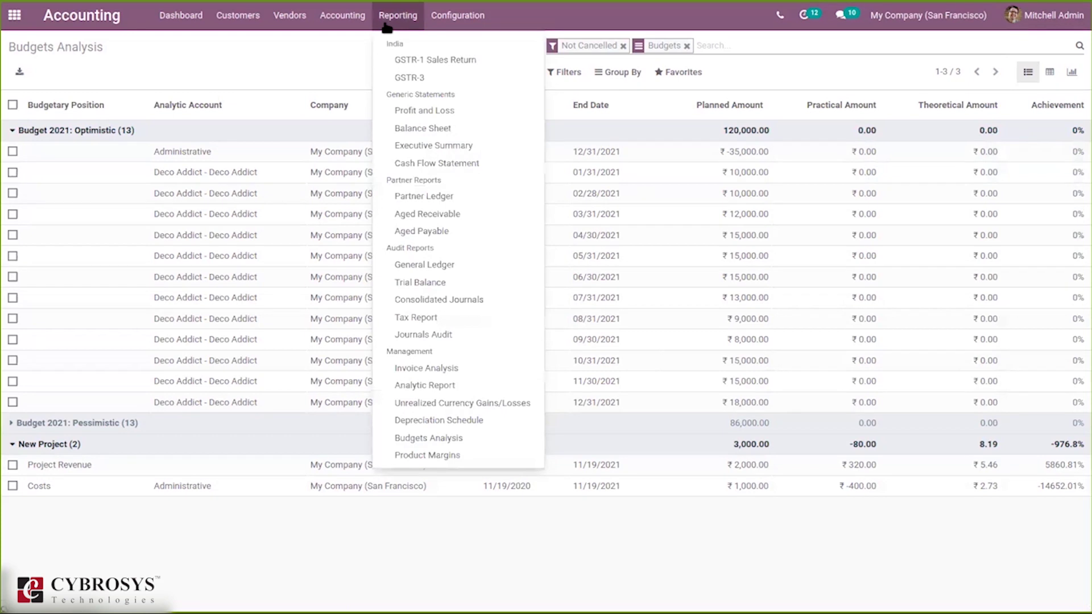
pyautogui.click(278, 59)
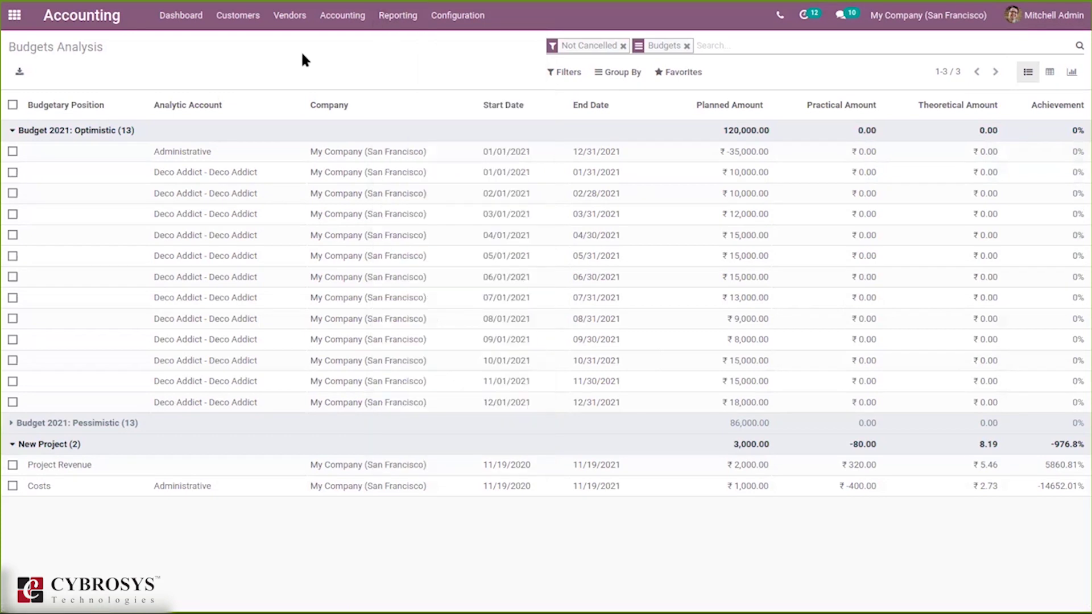